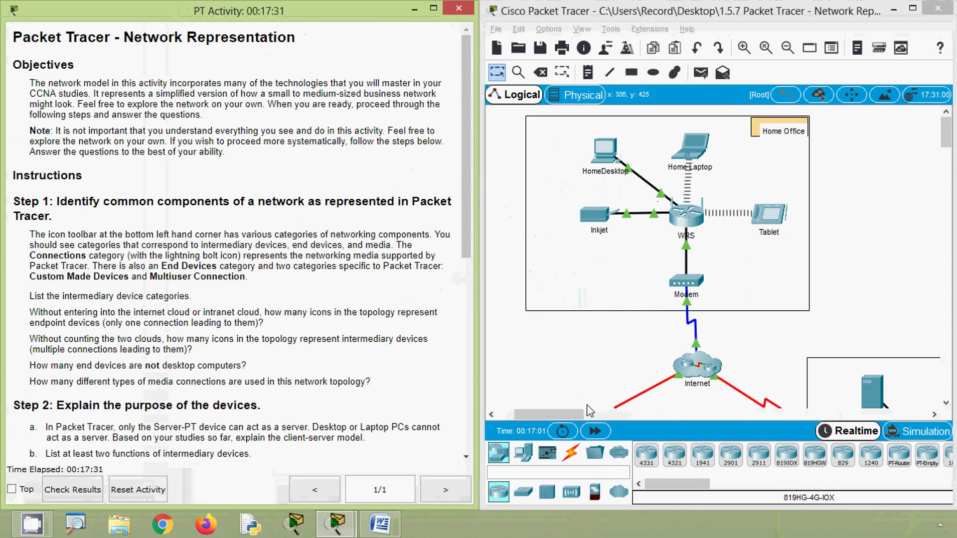
- Examine the Home Office, Central and Branch networks for endpoint devices with only one connection leading to them
left_click_drag(574, 414, 558, 413)
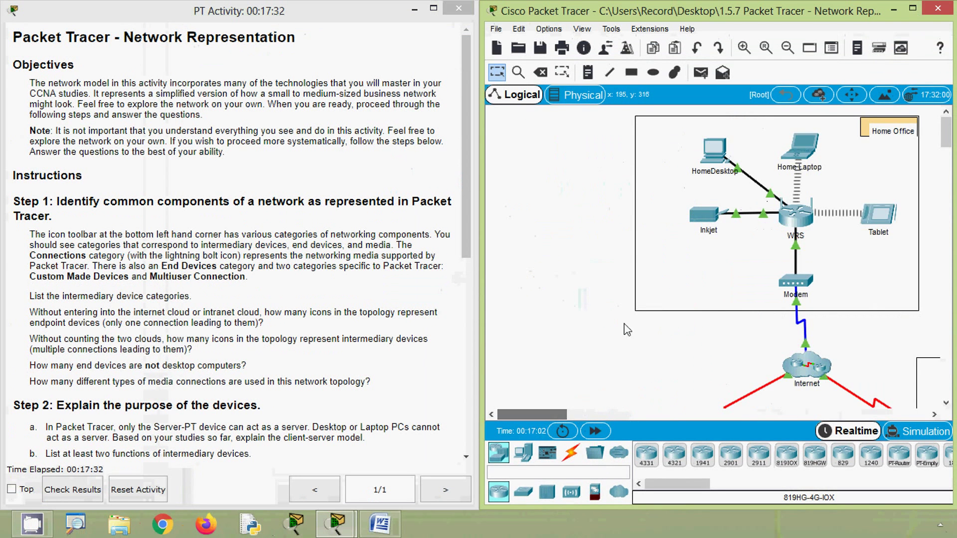
scroll(627, 327, "down", 4)
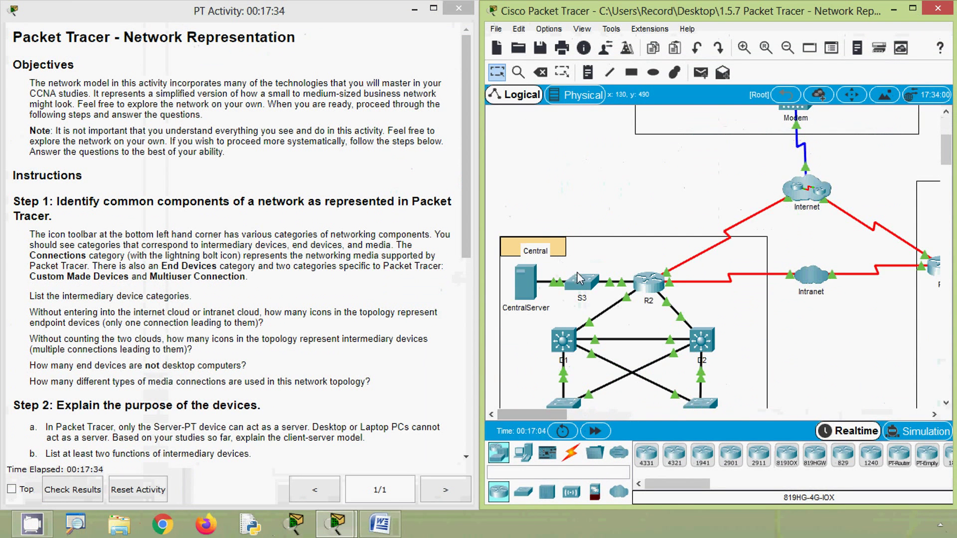
scroll(581, 279, "down", 2)
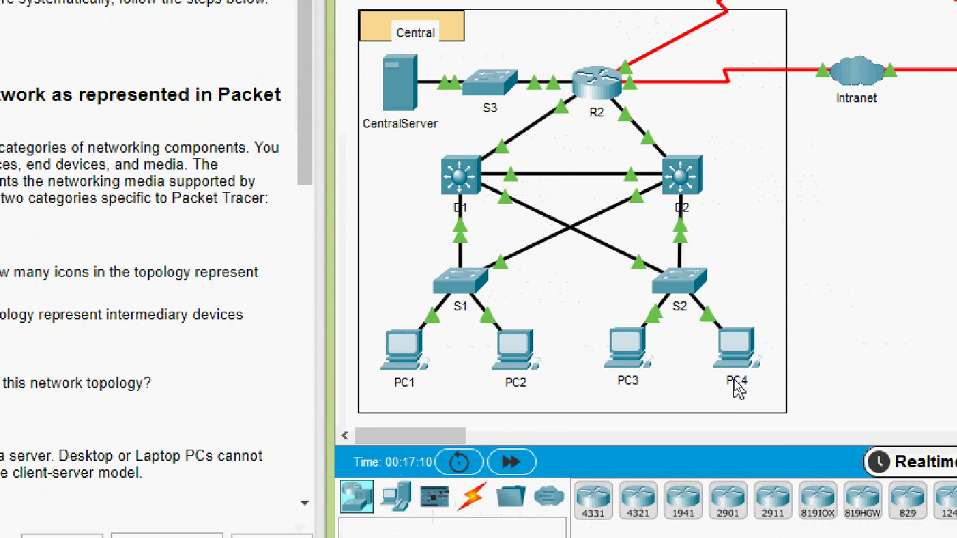
mouse_move(881, 382)
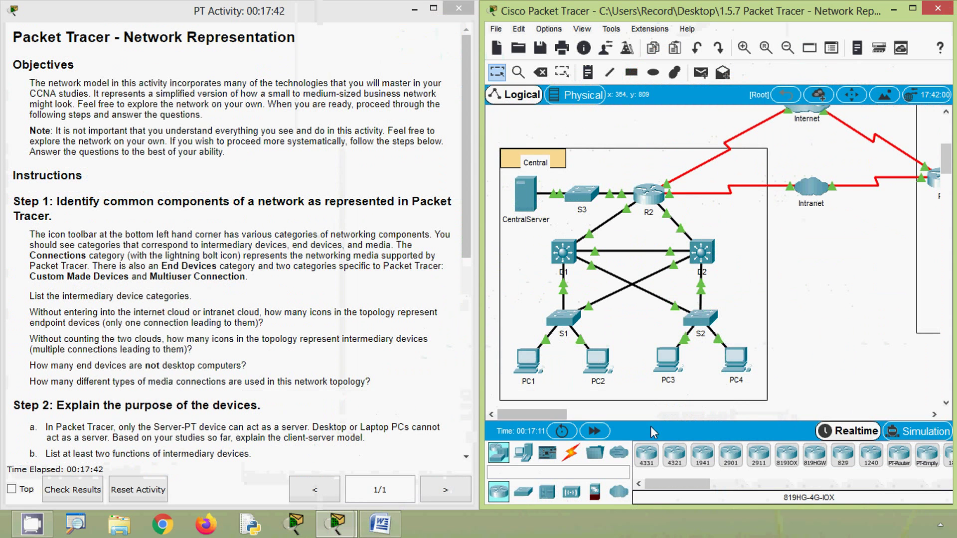
left_click_drag(554, 414, 617, 412)
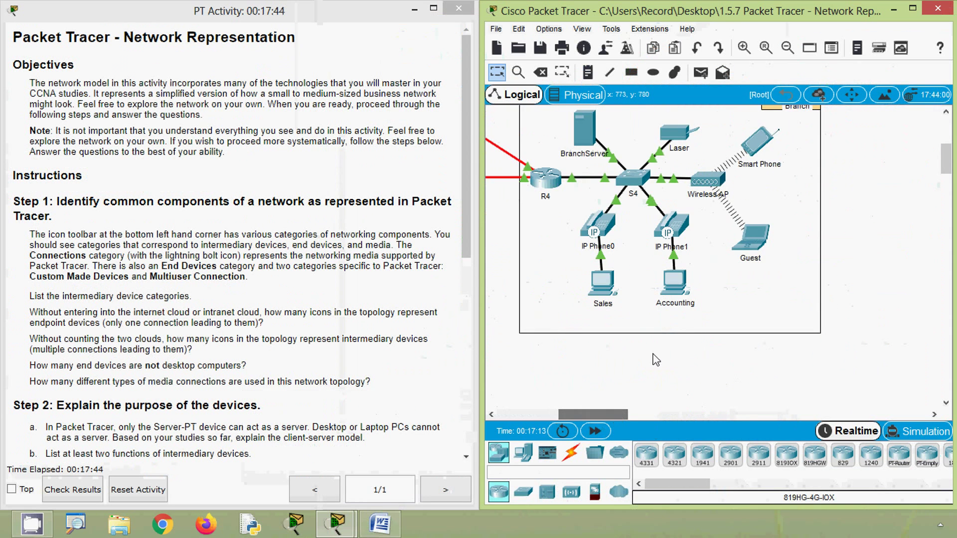
scroll(695, 176, "up", 1)
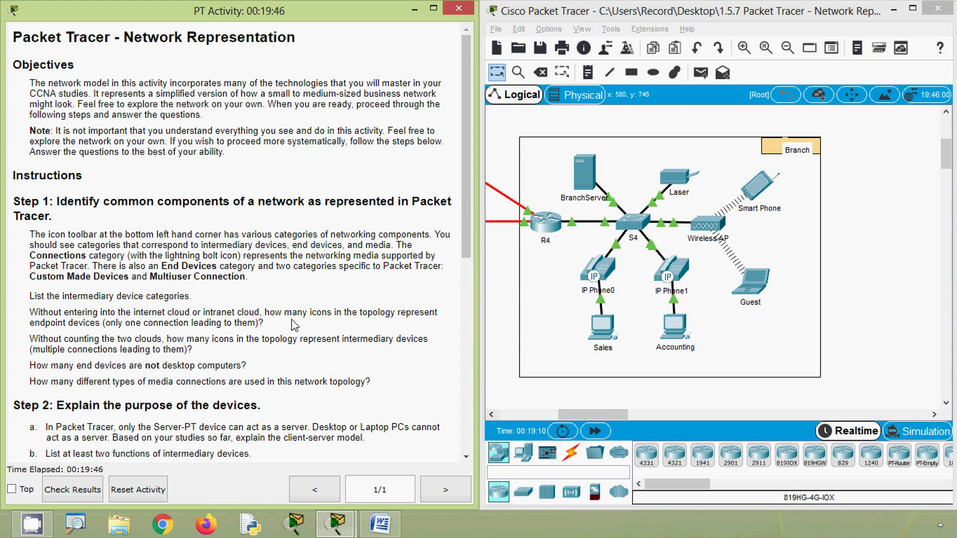
- Examine the Branch, Home Office and Central networks for intermediary devices with multiple connections, leaving out the two clouds
left_click_drag(570, 416, 526, 416)
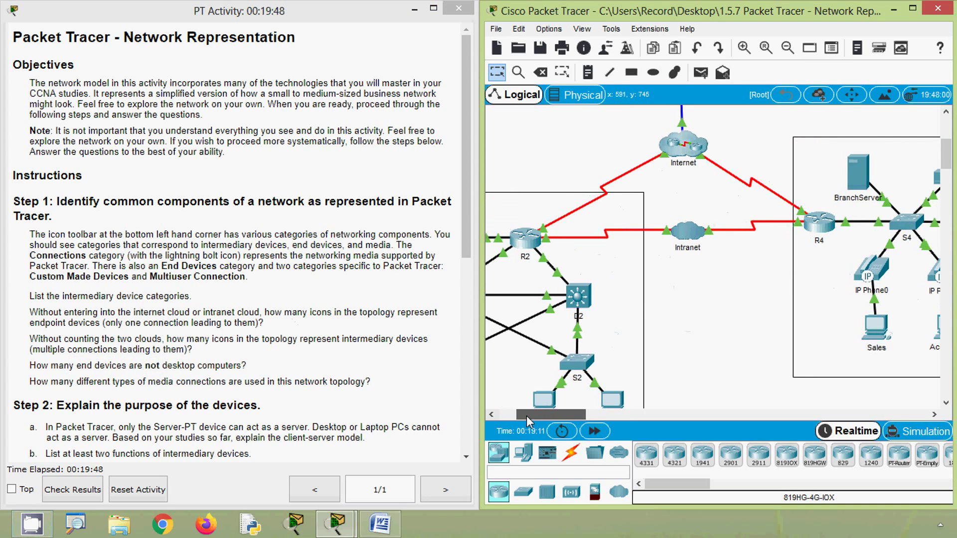
scroll(681, 246, "up", 2)
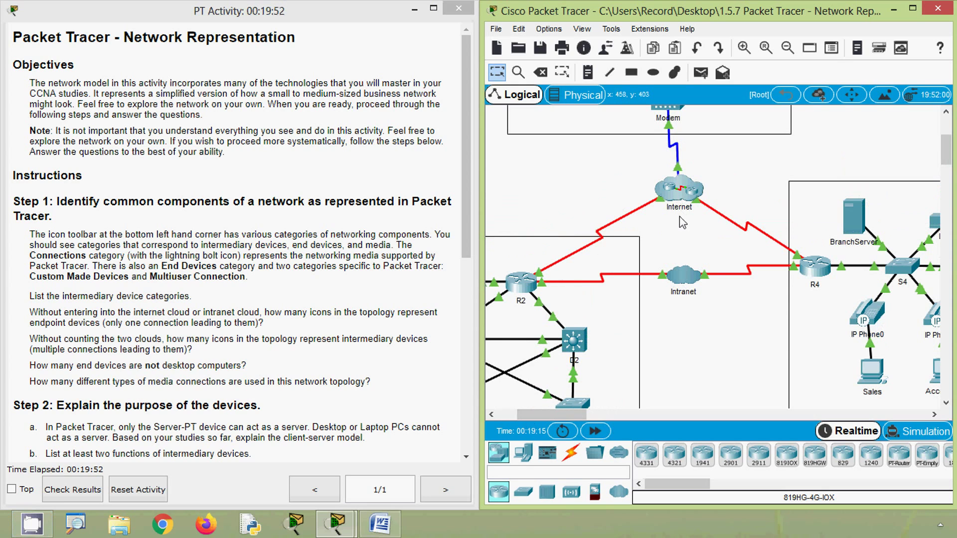
scroll(645, 290, "up", 1)
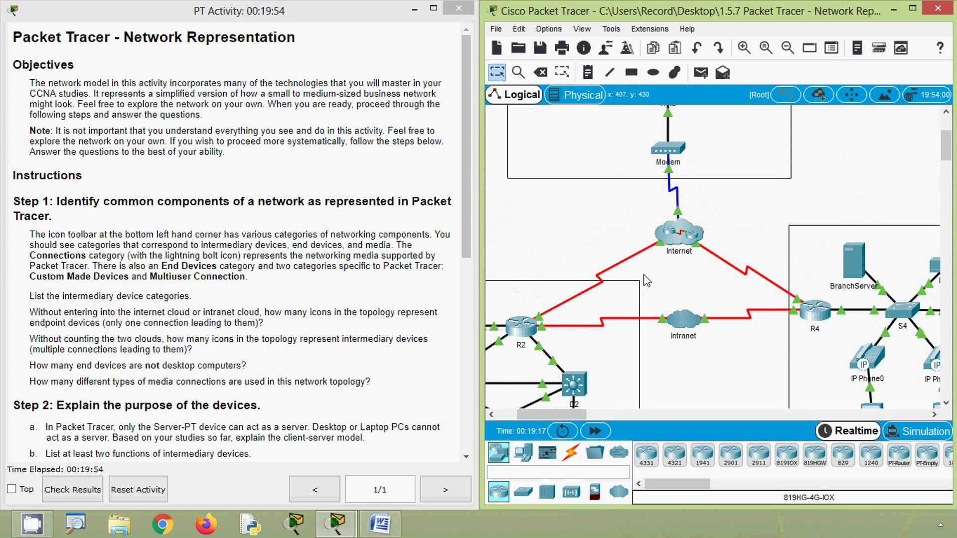
scroll(647, 280, "up", 3)
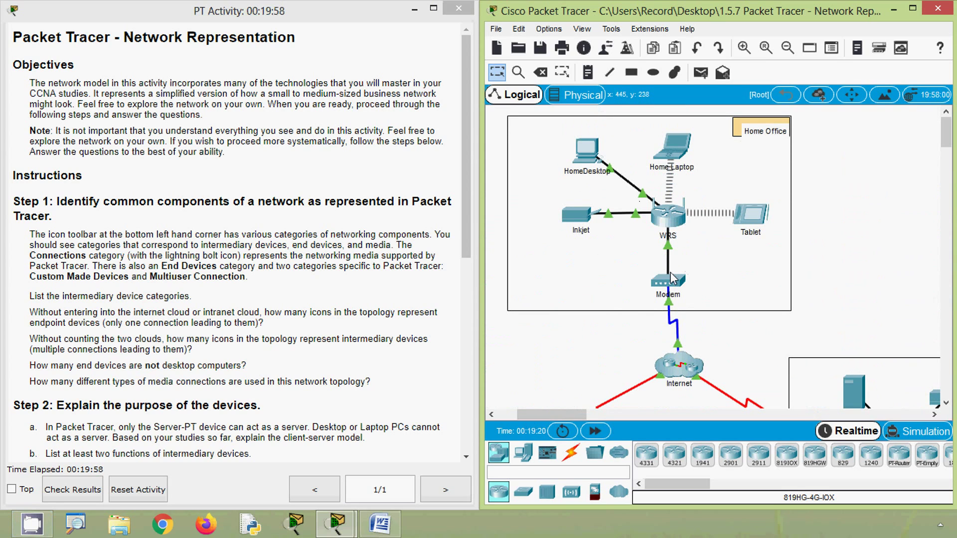
scroll(668, 310, "down", 1)
scroll(668, 310, "down", 4)
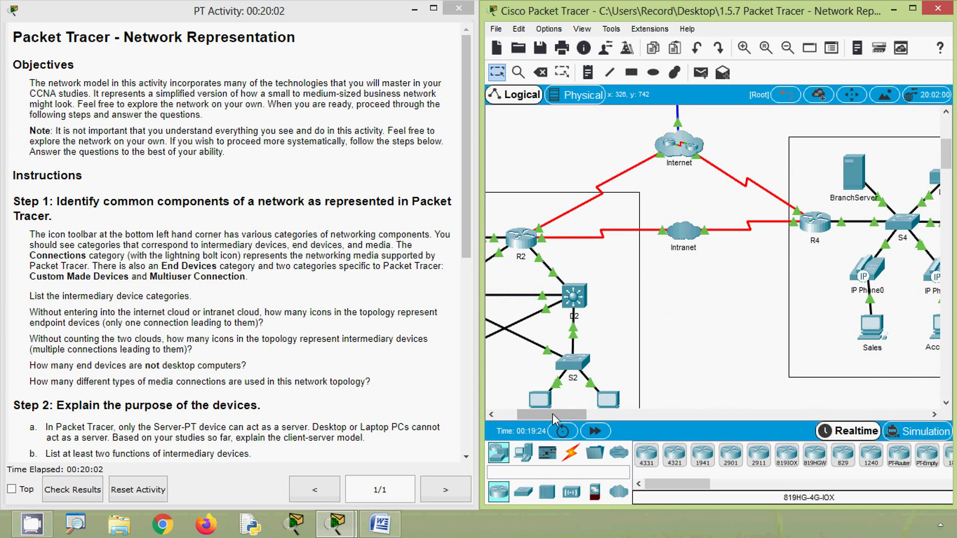
left_click_drag(552, 414, 525, 414)
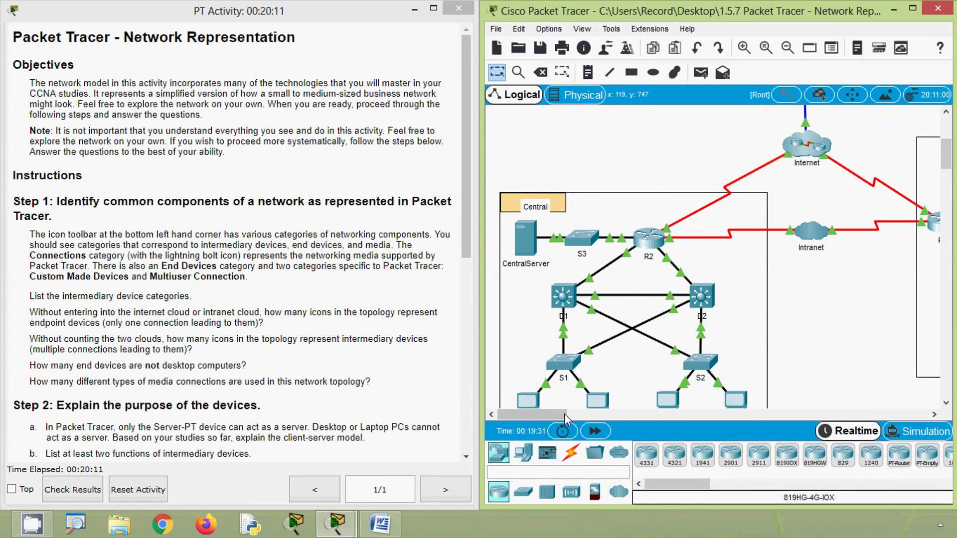
left_click_drag(566, 418, 609, 411)
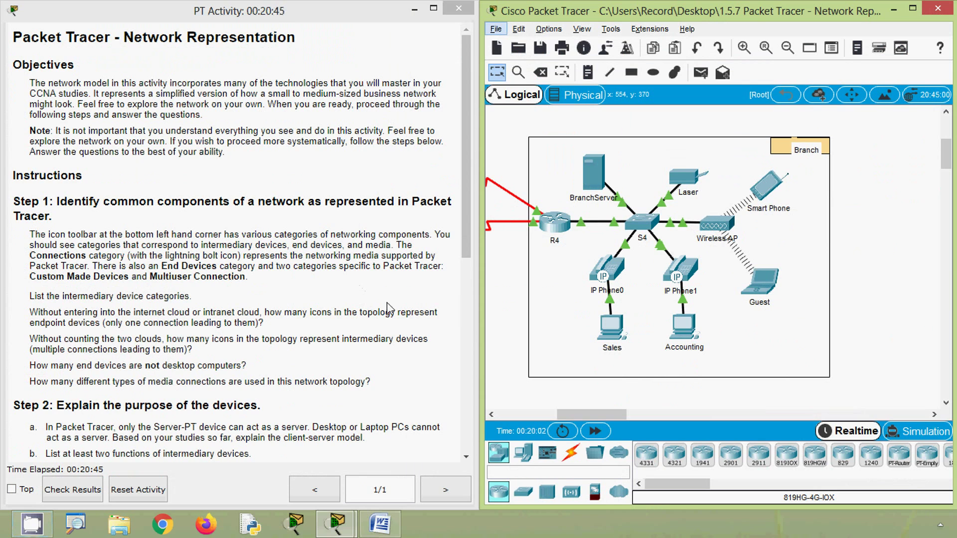
- Examine the Central, Home Office and Branch networks for end devices that are not desktop computers
left_click_drag(602, 415, 552, 414)
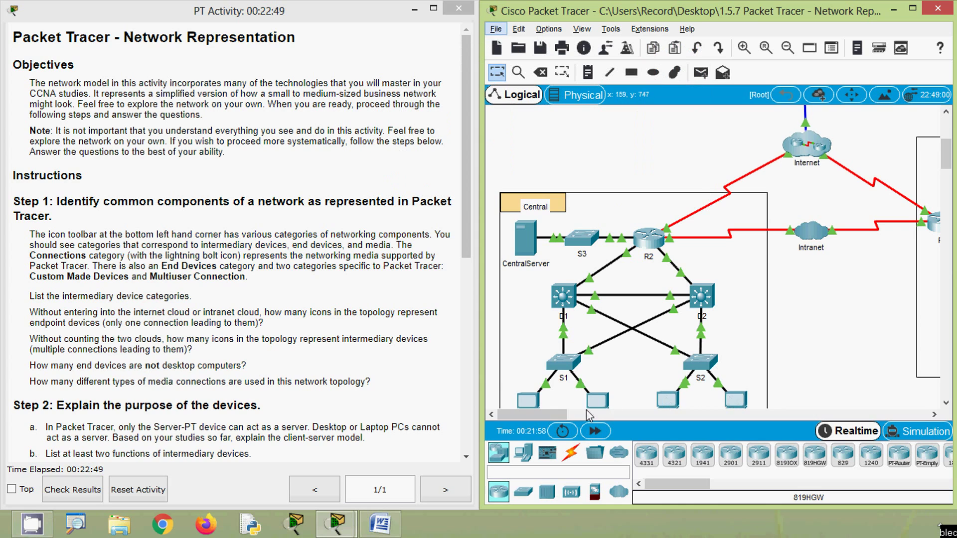
left_click_drag(560, 418, 584, 414)
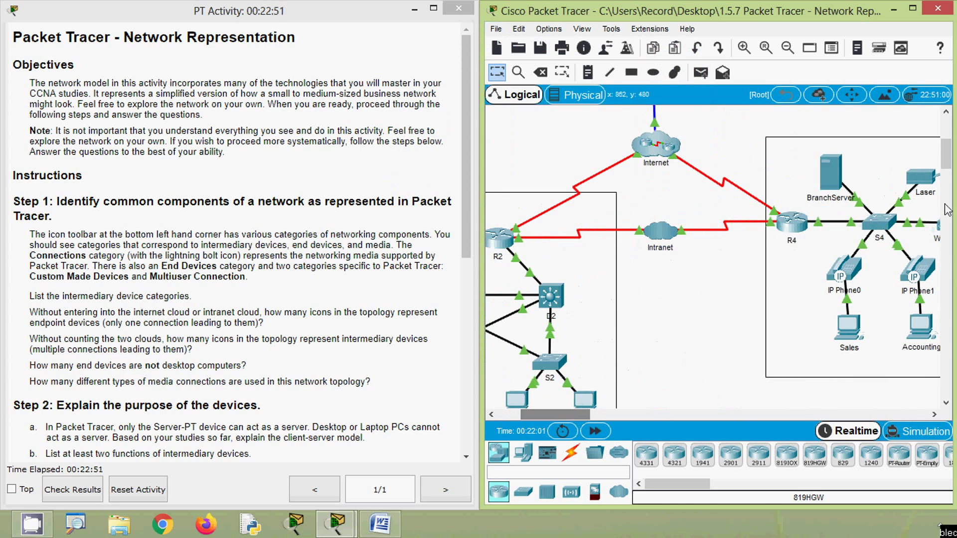
left_click_drag(949, 165, 952, 138)
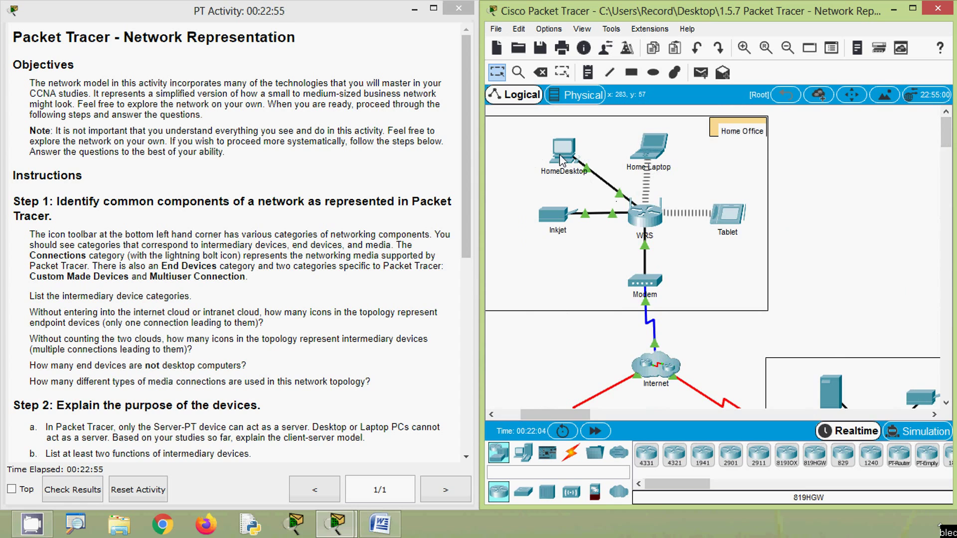
scroll(562, 160, "down", 10)
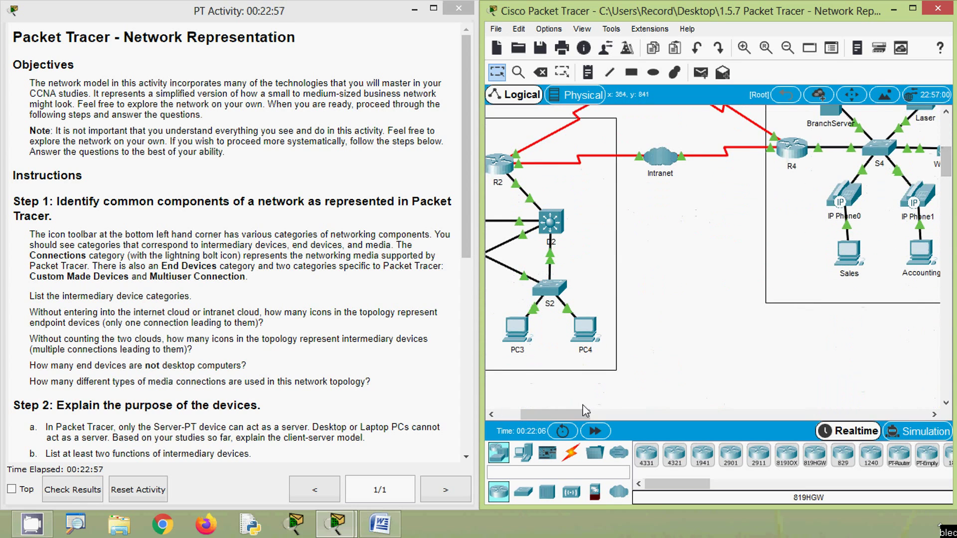
left_click_drag(586, 411, 528, 412)
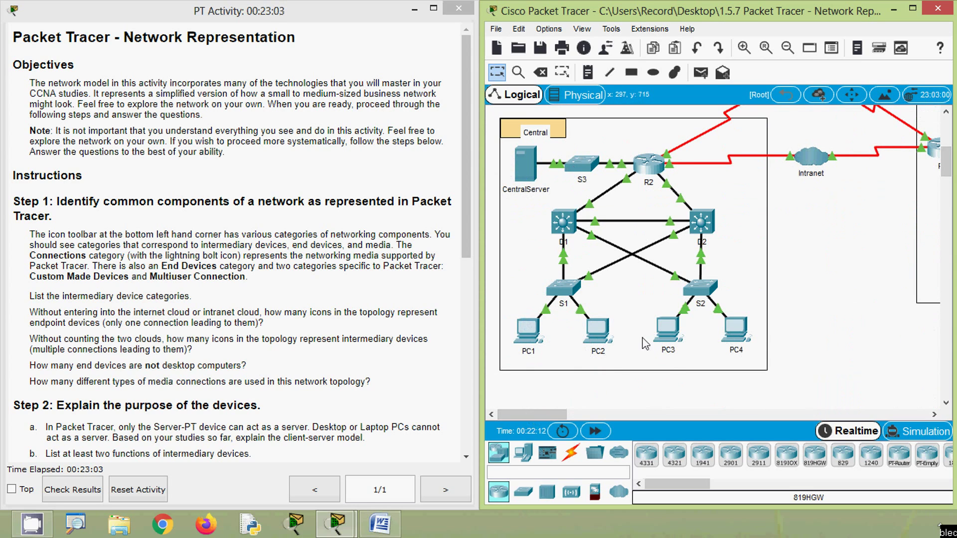
left_click_drag(552, 415, 598, 415)
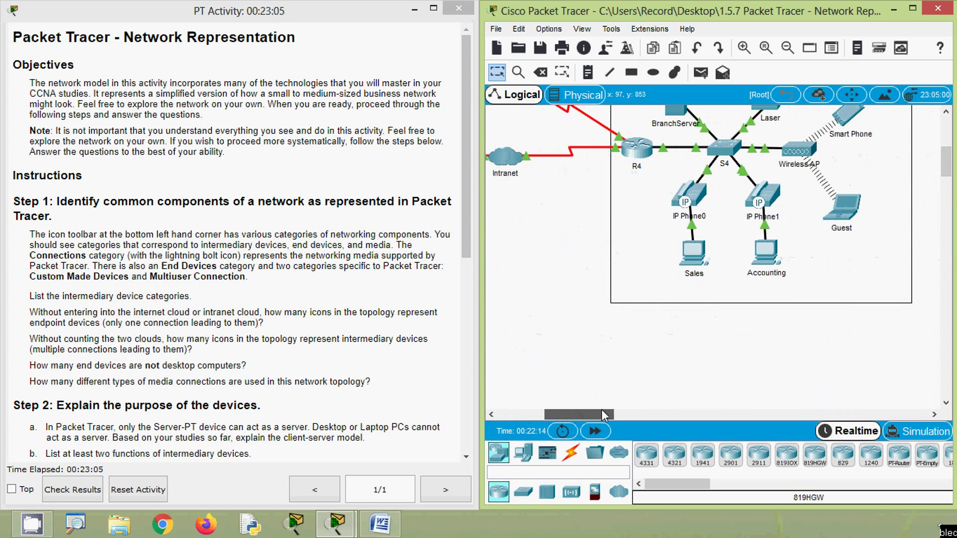
left_click_drag(952, 172, 951, 163)
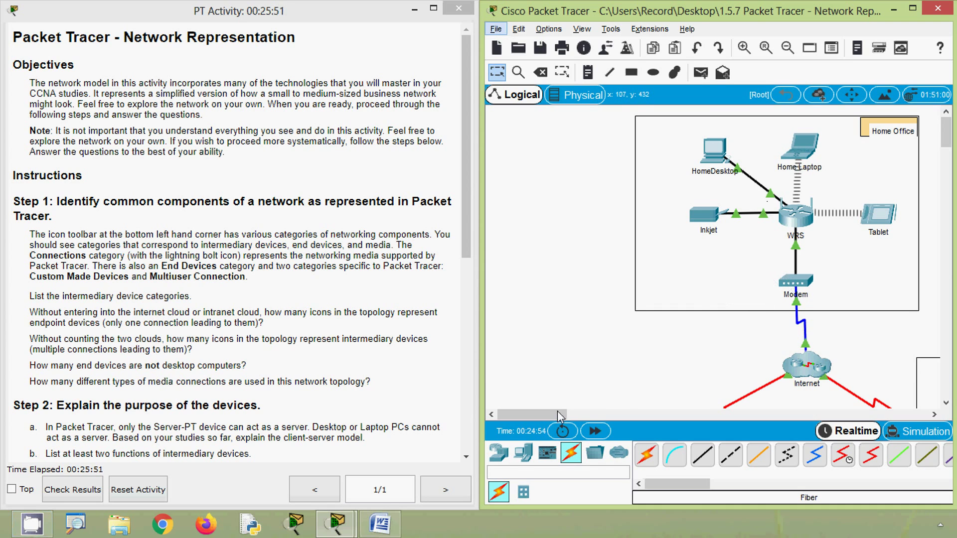
- Examine the links between devices across the topology for the different types of media connections used
left_click_drag(558, 414, 587, 414)
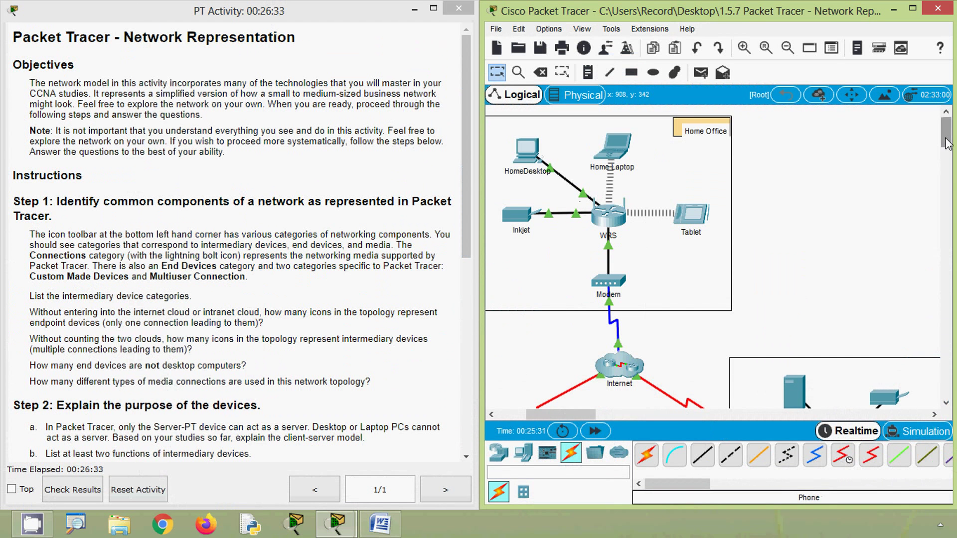
left_click_drag(947, 144, 947, 162)
left_click_drag(579, 416, 550, 422)
scroll(650, 354, "up", 2)
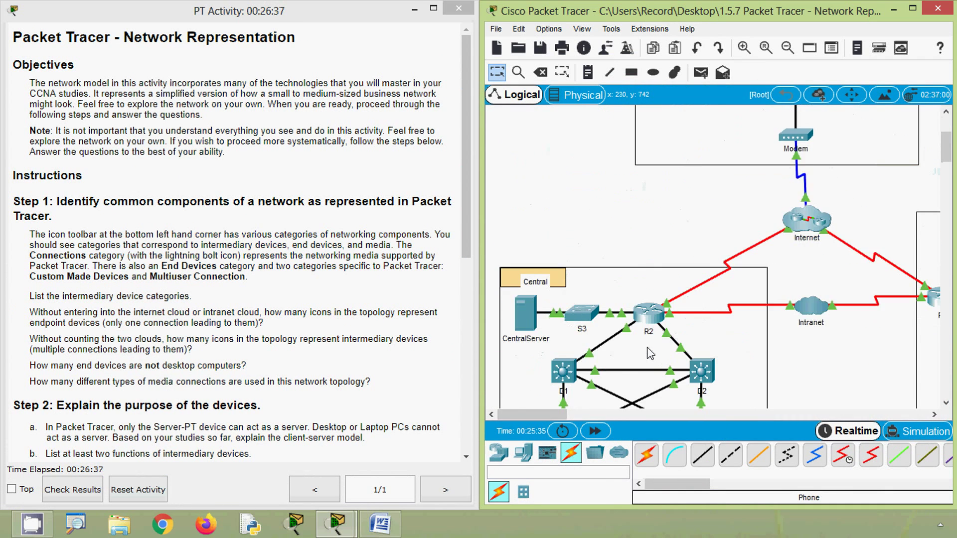
scroll(650, 353, "up", 3)
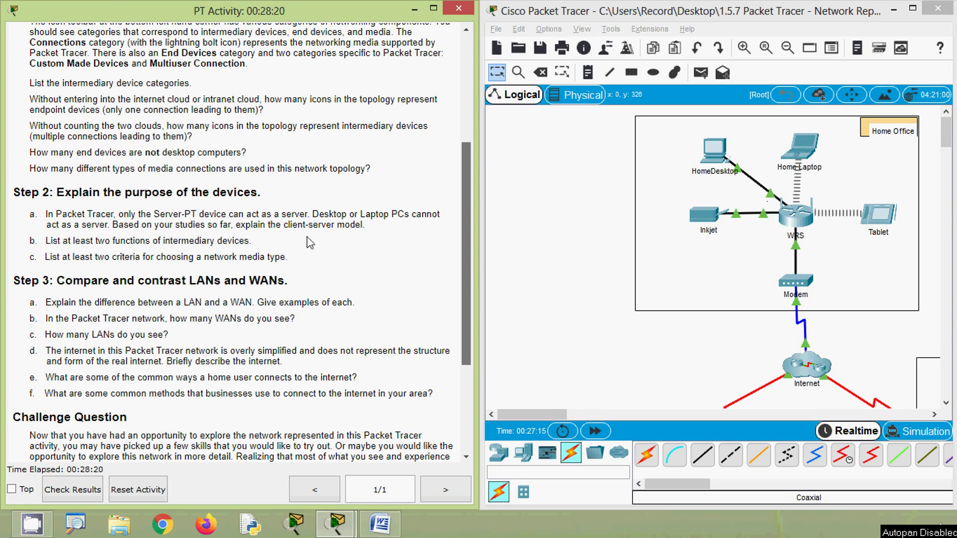
- Read the Step 3 questions and examine the Home Office, Central and Branch areas to identify the LANs in the topology
scroll(401, 328, "down", 1)
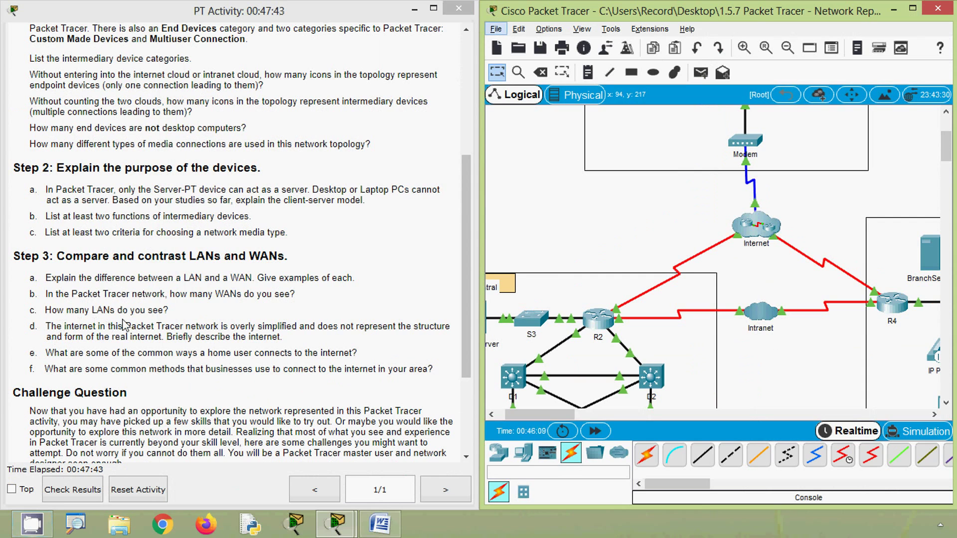
left_click_drag(951, 158, 954, 142)
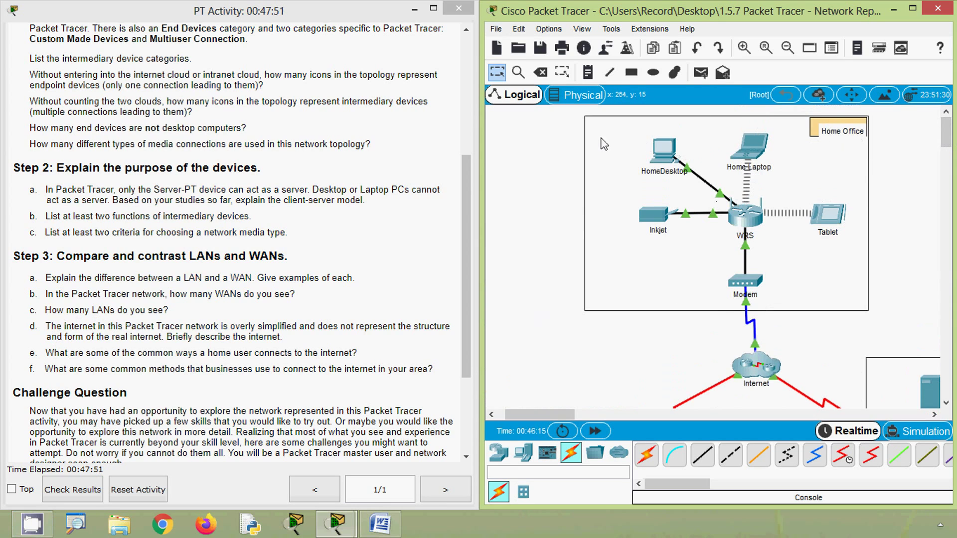
left_click_drag(947, 145, 948, 187)
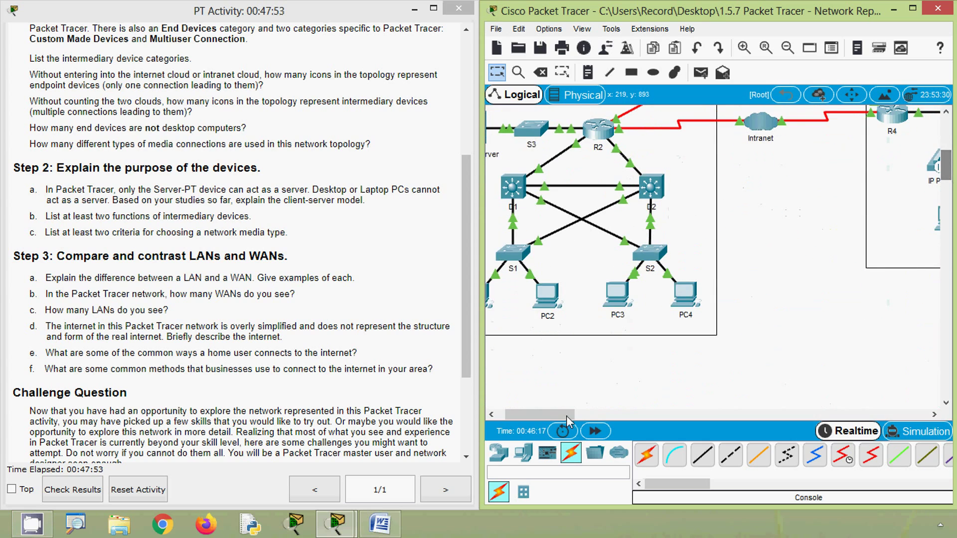
left_click_drag(539, 415, 532, 415)
scroll(585, 343, "up", 2)
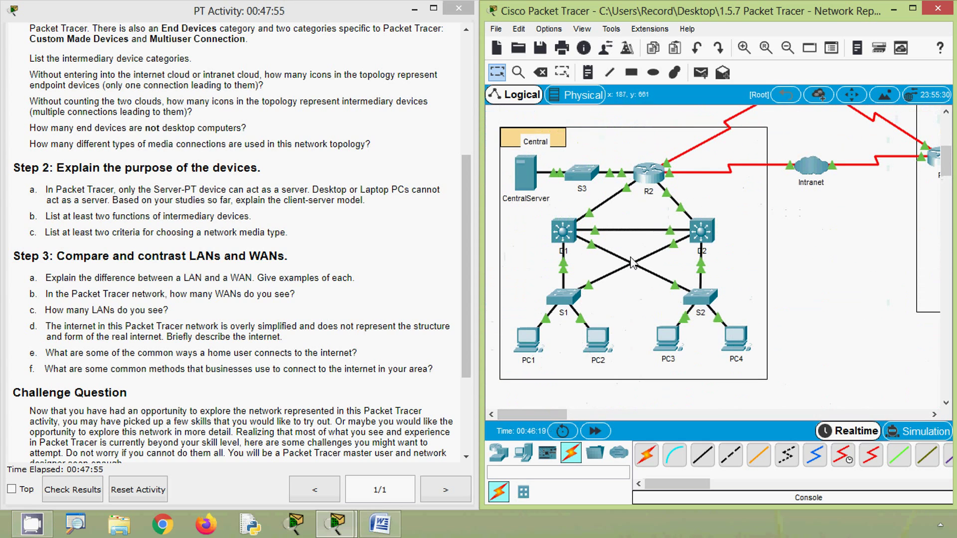
left_click_drag(538, 414, 589, 413)
left_click_drag(947, 172, 947, 160)
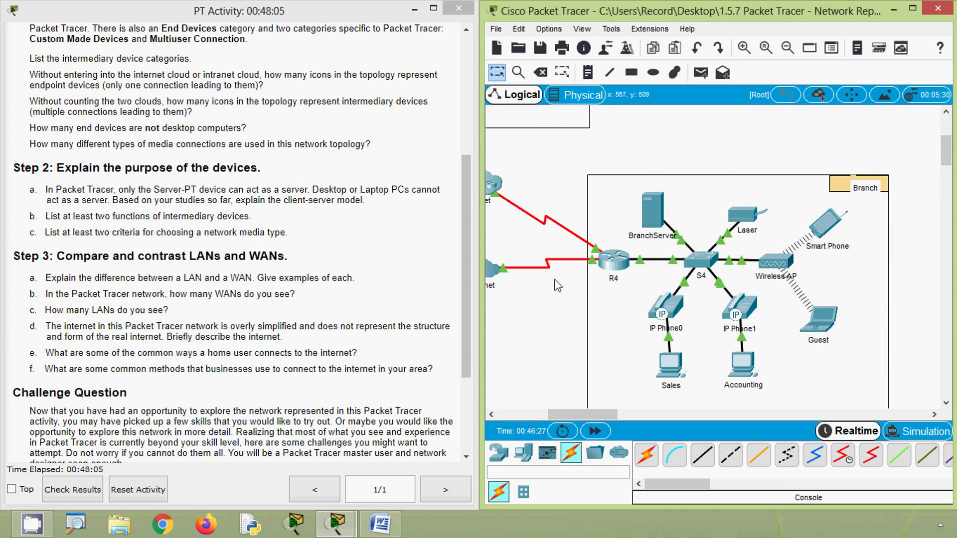
left_click(73, 313)
scroll(73, 313, "down", 2)
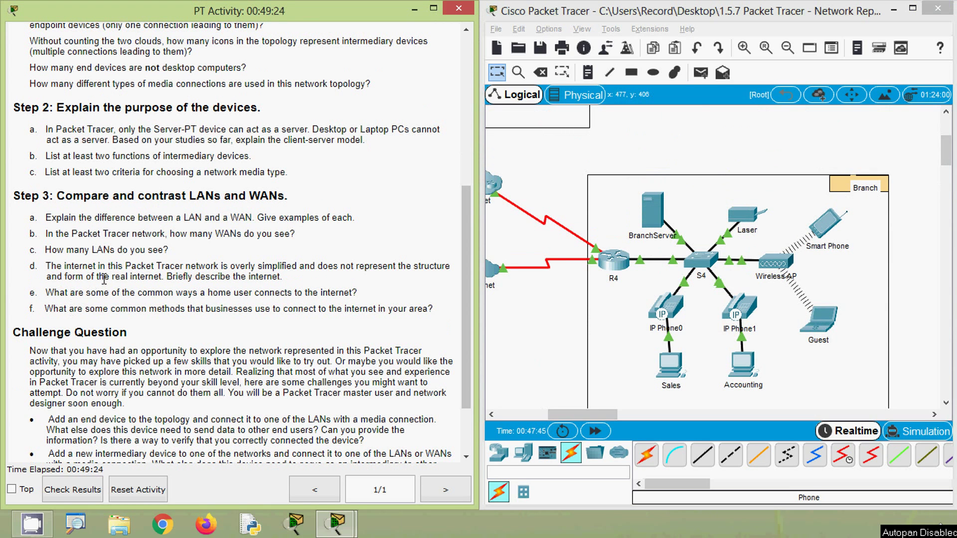
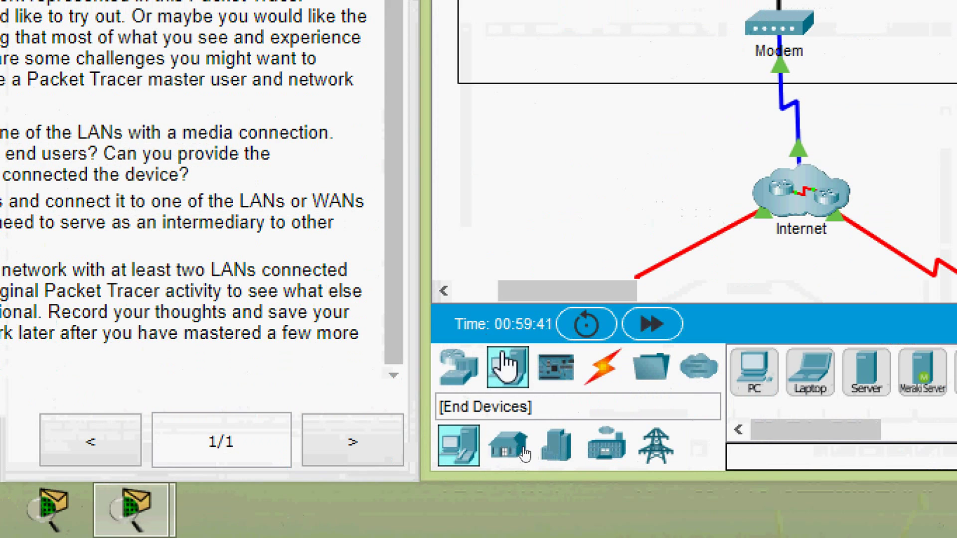
- Add a PC end device to the Home Office network, below the Tablet
left_click(508, 368)
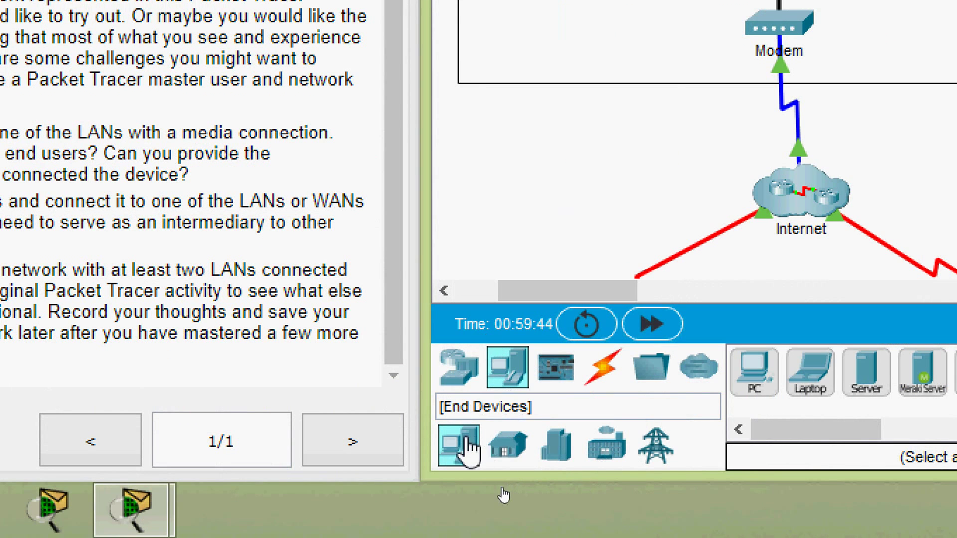
left_click(753, 384)
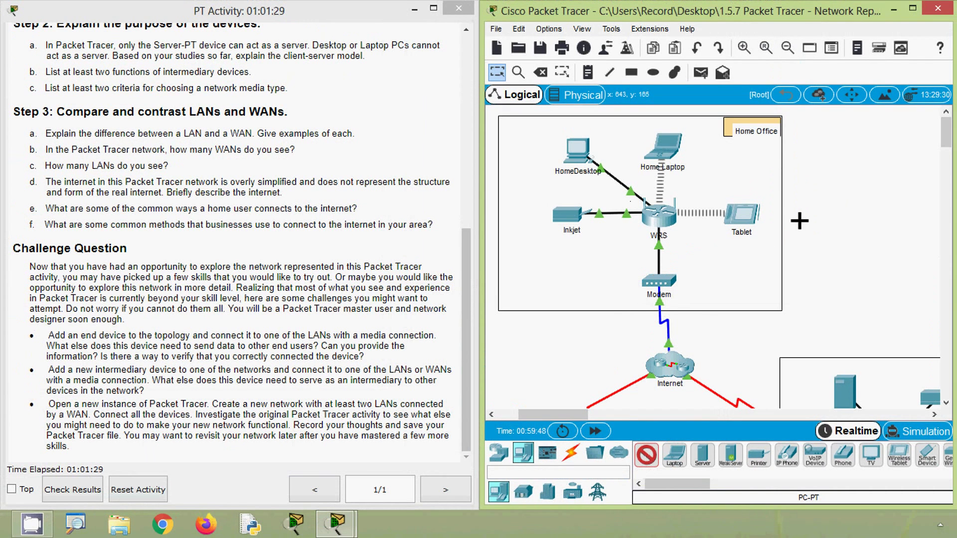
left_click(753, 281)
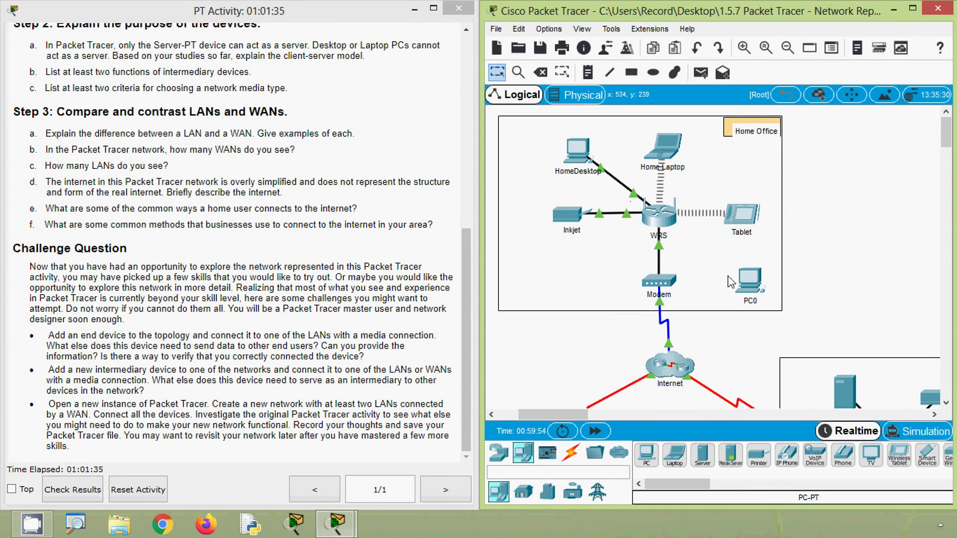
- Connect the WRS wireless router's Ethernet 3 port to PC0 in the Home Office with a copper straight-through cable
left_click(570, 453)
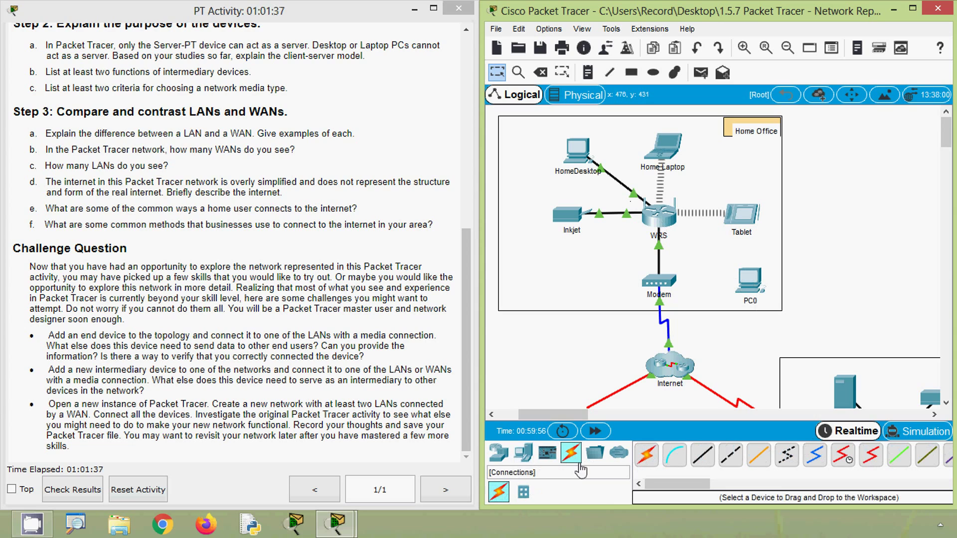
left_click(702, 461)
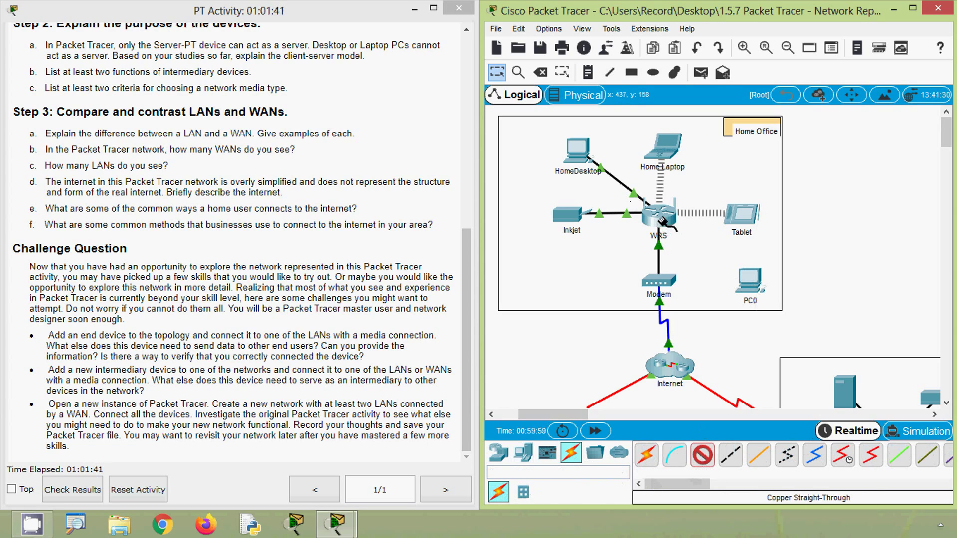
left_click(663, 222)
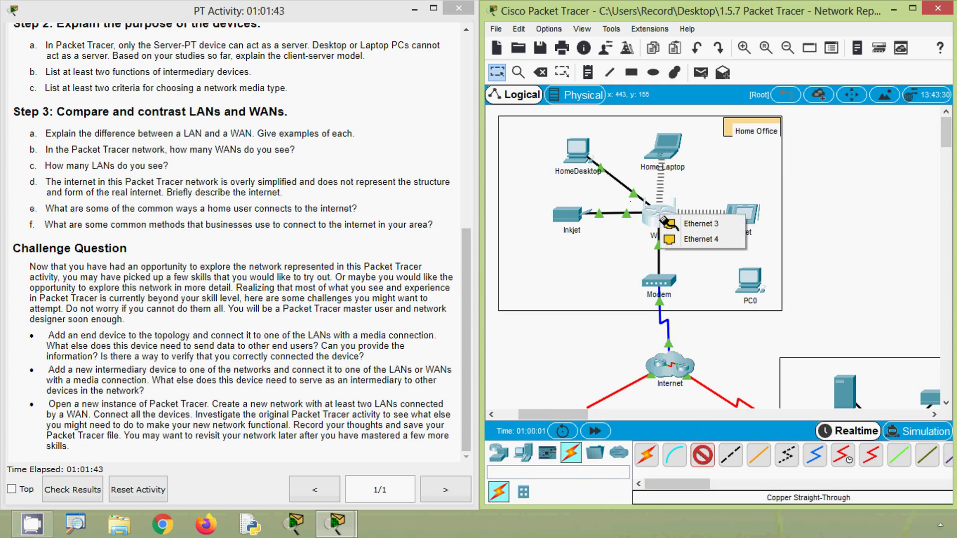
left_click(687, 226)
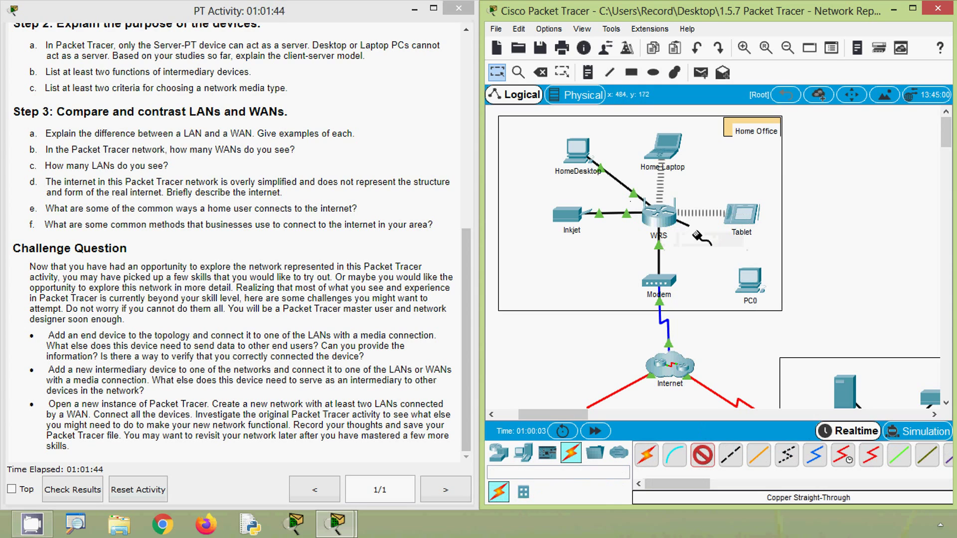
left_click(750, 287)
left_click(785, 333)
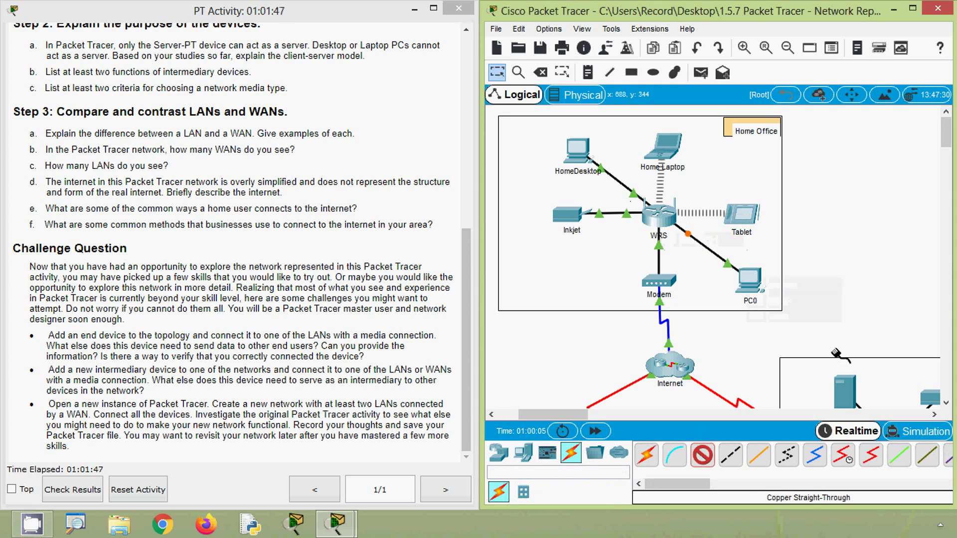
key("alt")
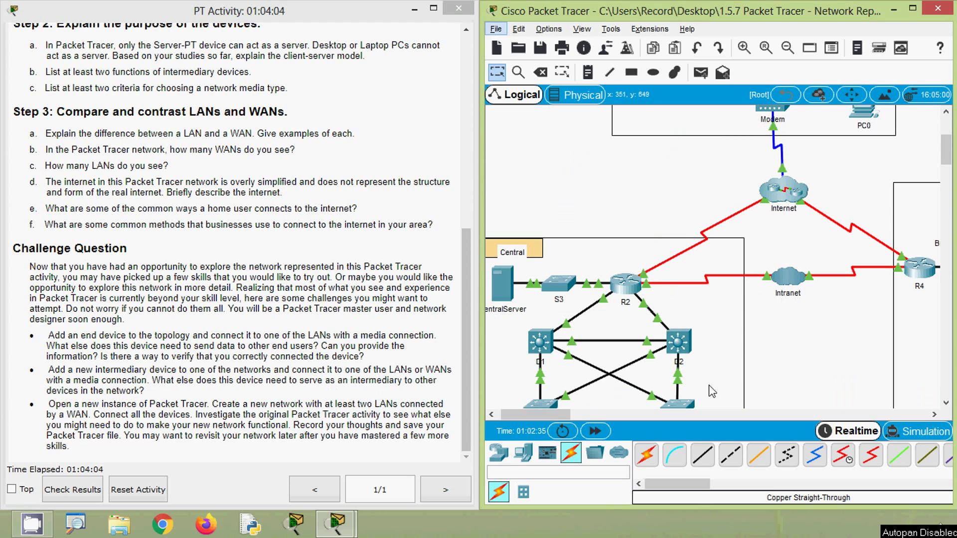
- Add a 3560-24PS multilayer switch beside D2, just outside the Central network area
left_click(499, 453)
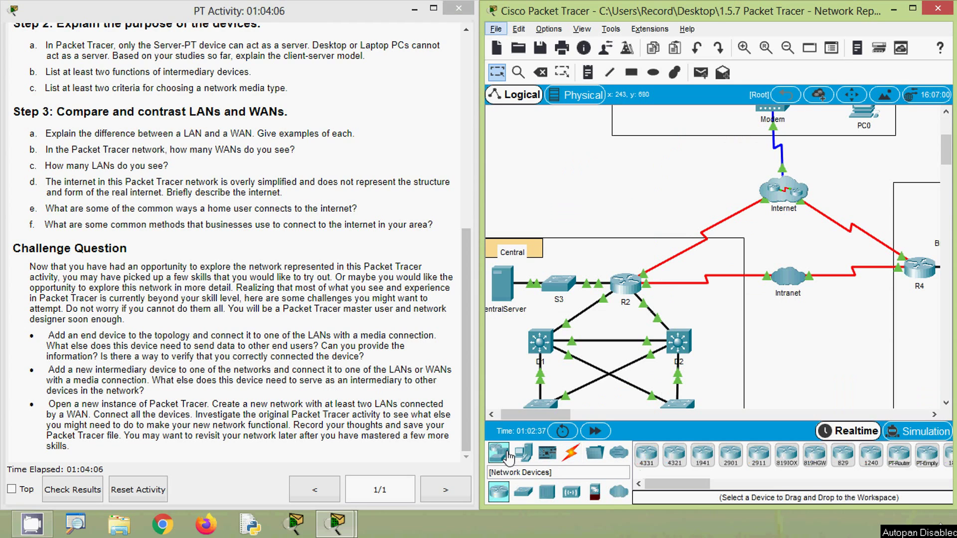
left_click(522, 493)
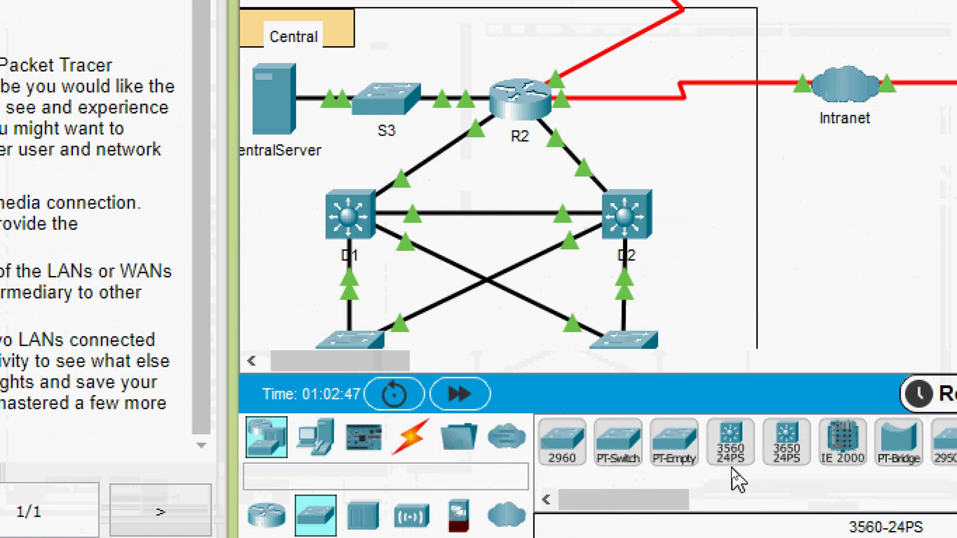
left_click(731, 466)
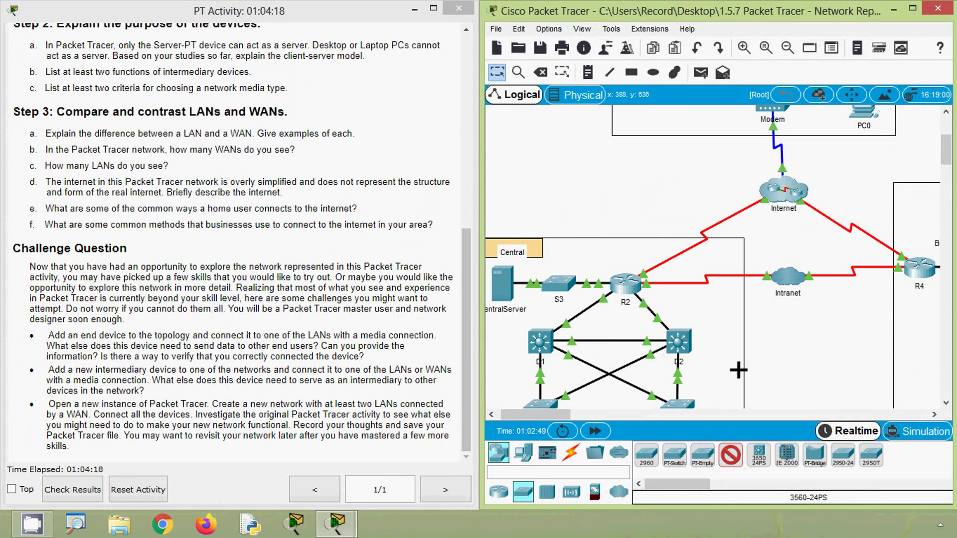
left_click(767, 339)
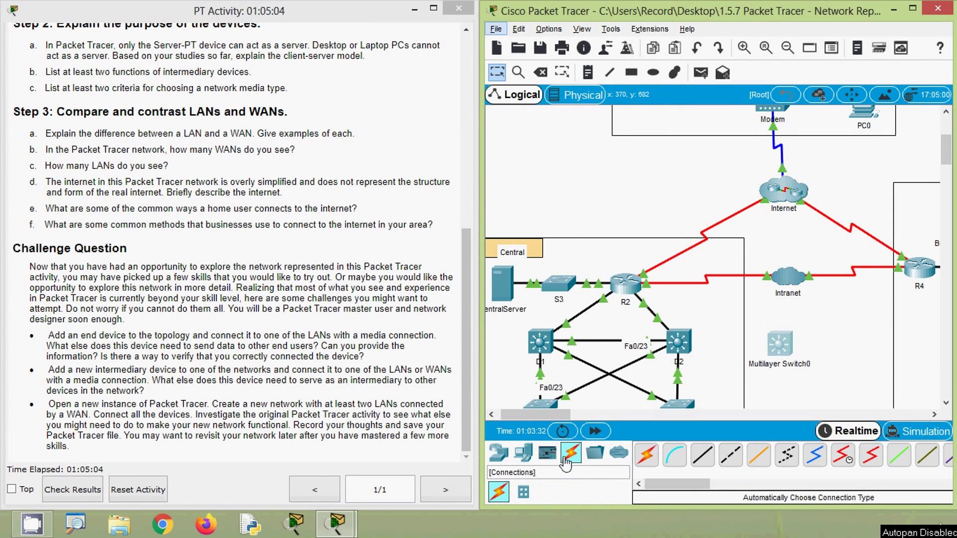
- Connect D2's FastEthernet0/1 to FastEthernet0/2 on the added multilayer switch with a copper straight-through cable
left_click(707, 467)
left_click(677, 341)
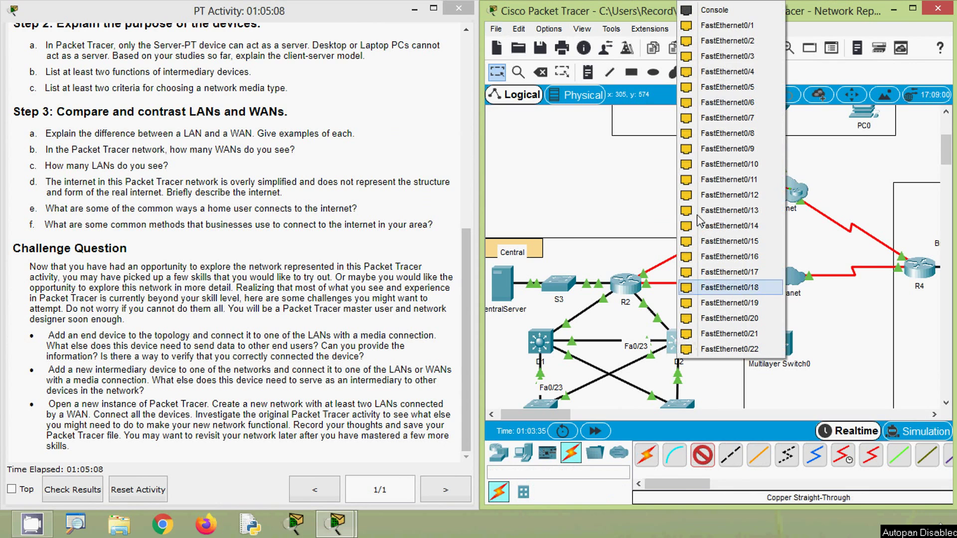
left_click(725, 26)
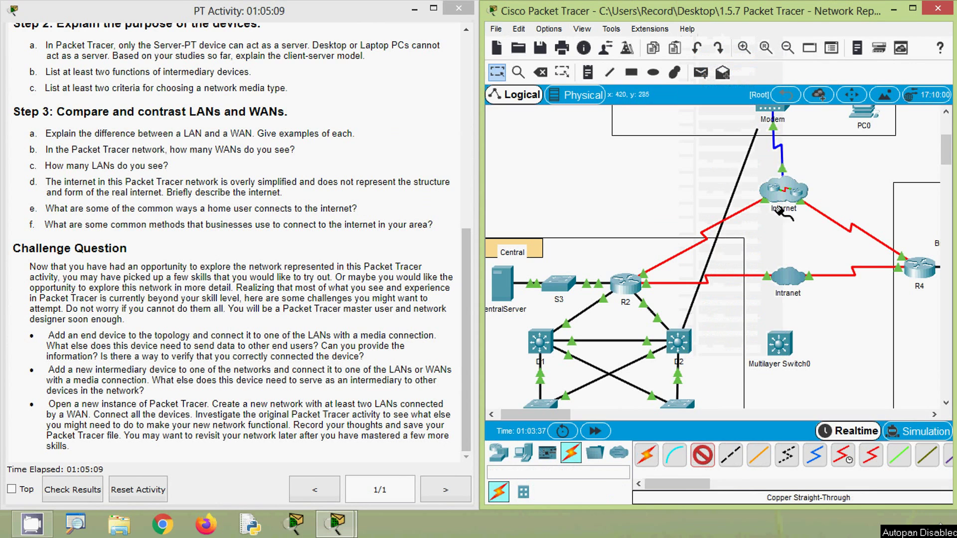
left_click(777, 347)
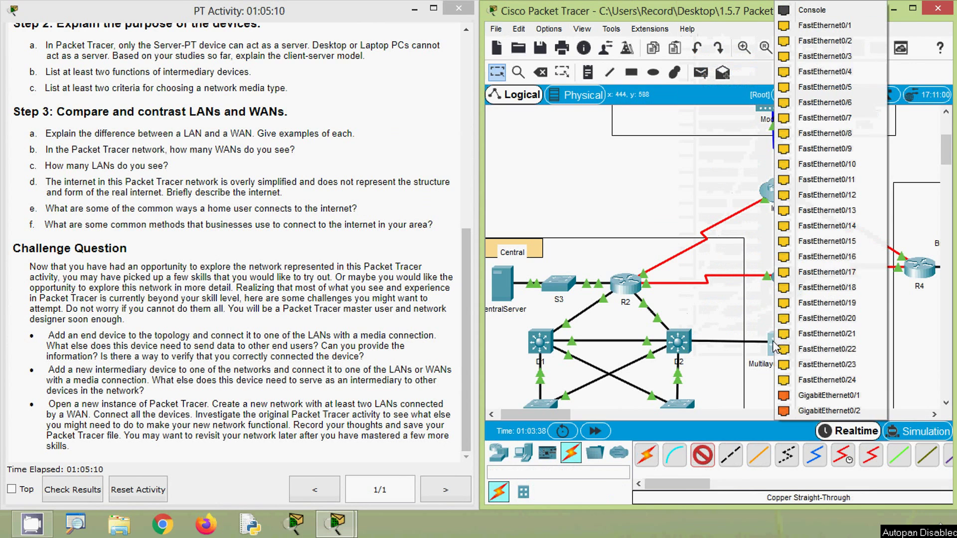
left_click(823, 39)
key("alt")
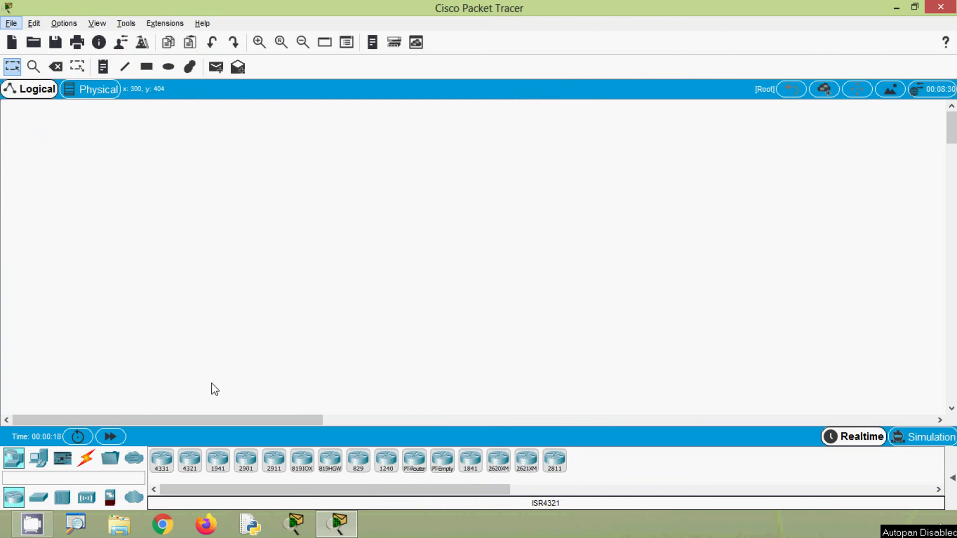
- Place two 2960 switches far apart in the empty workspace, one for each LAN
left_click(46, 504)
left_click(161, 461)
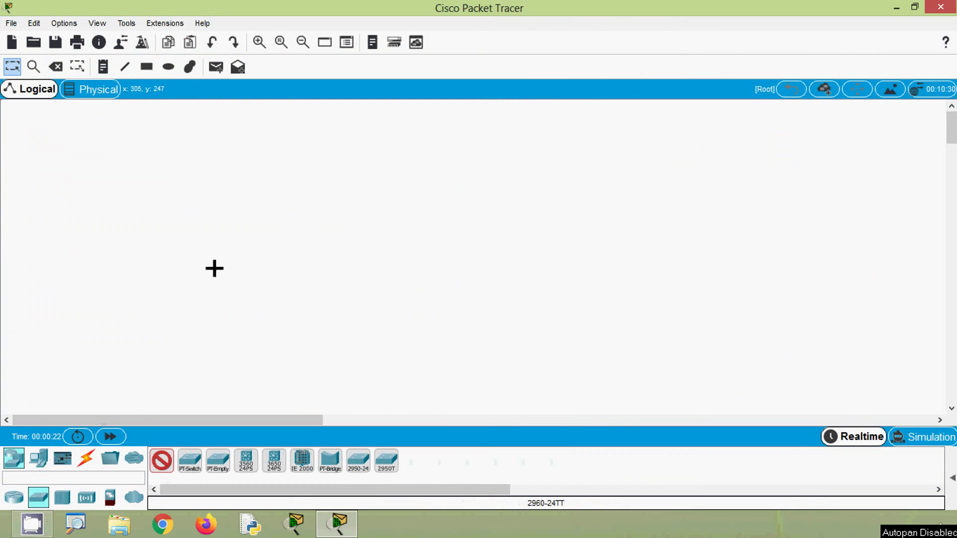
left_click(214, 268)
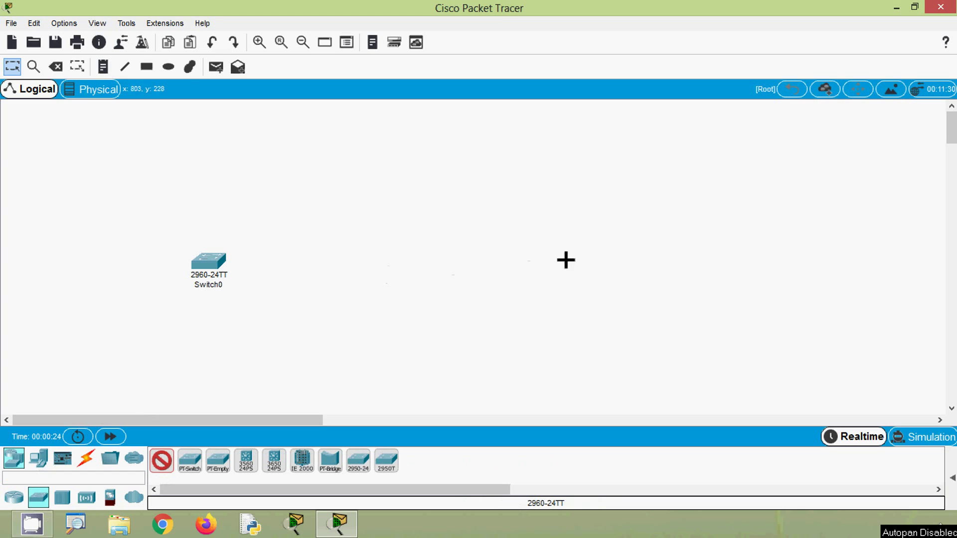
left_click(566, 260)
- Add six PCs, placing three around Switch0 and three around Switch1
left_click(38, 458)
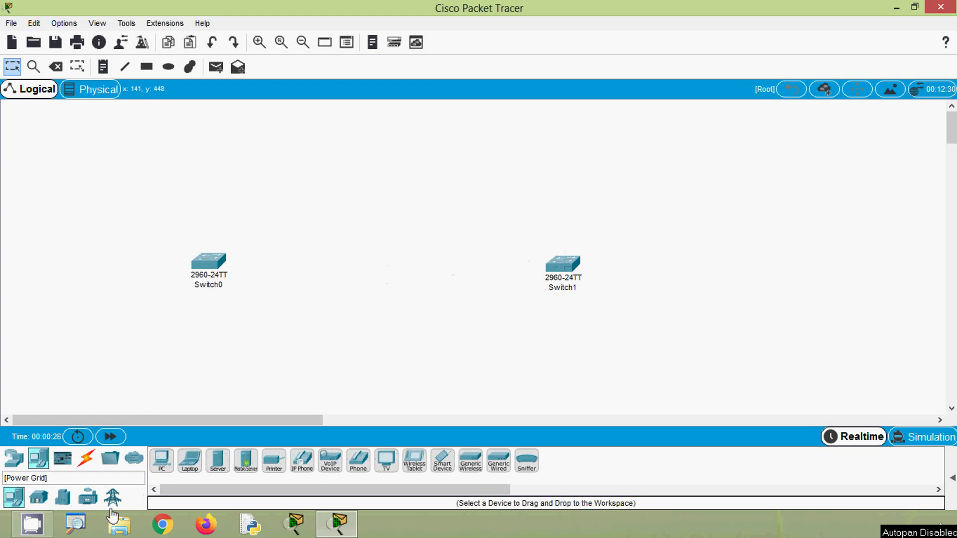
left_click(162, 461)
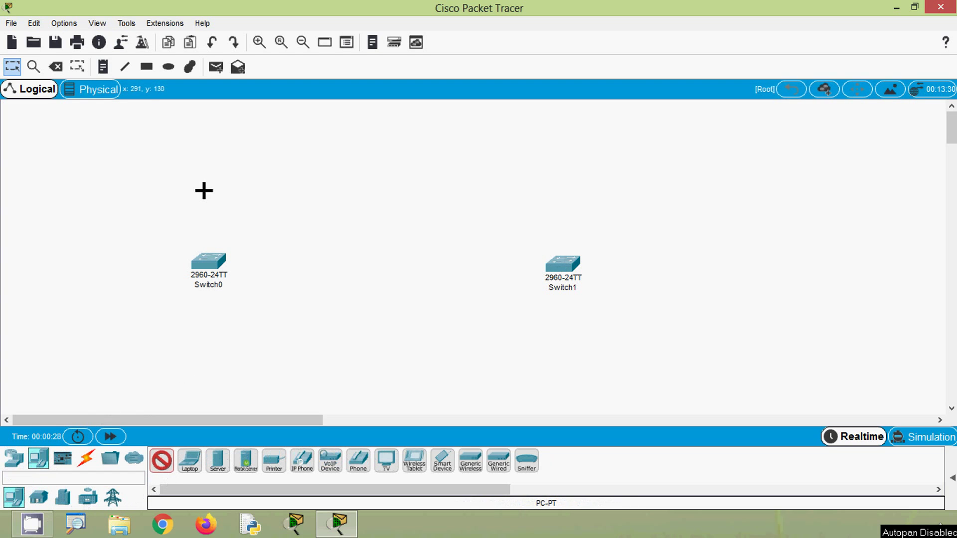
left_click(203, 190)
left_click(119, 260)
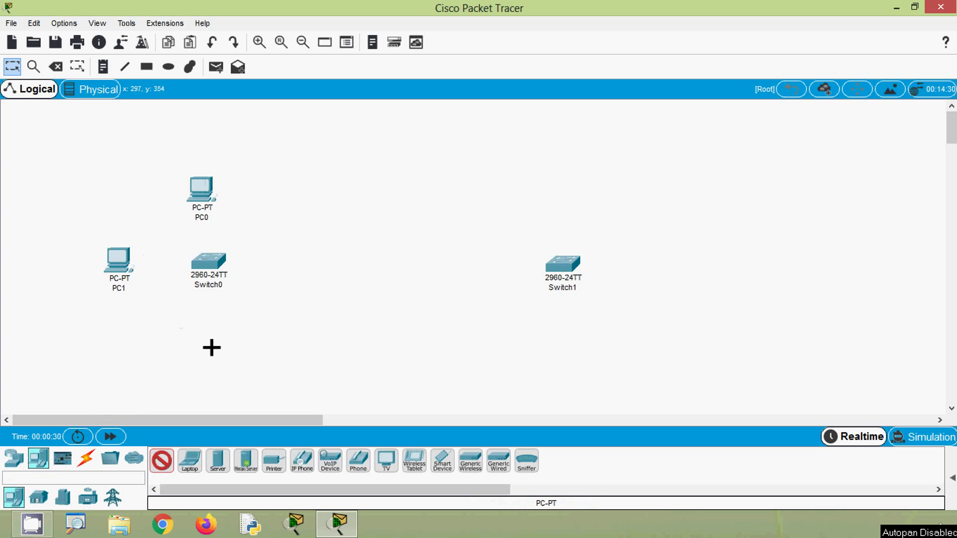
left_click(211, 348)
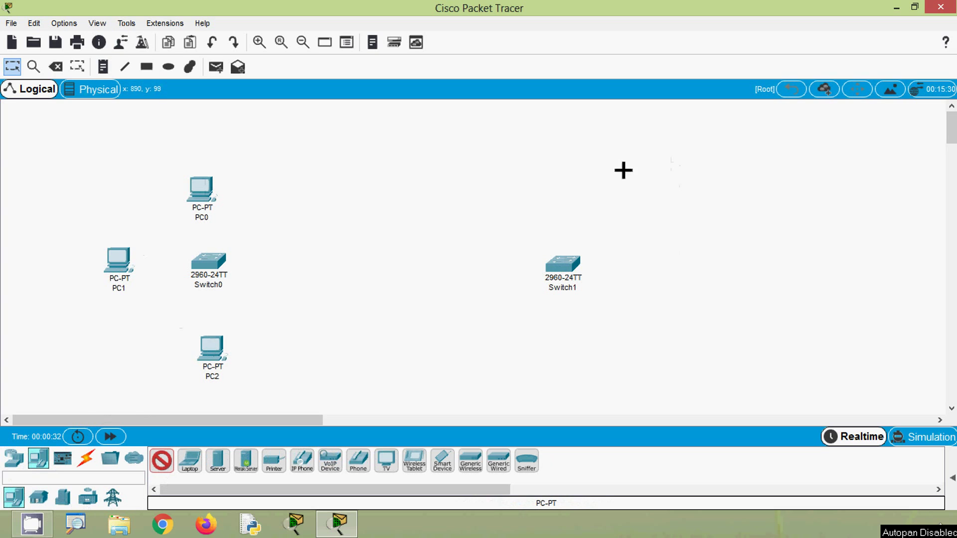
left_click(578, 173)
left_click(659, 248)
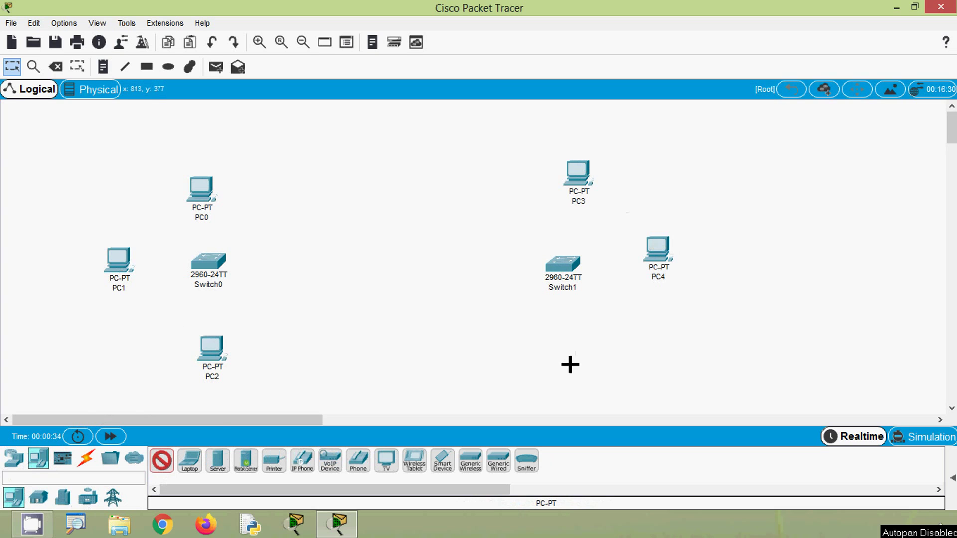
left_click(569, 364)
- Connect Switch0 to PC0's FastEthernet0 port with a copper straight-through cable
left_click(86, 459)
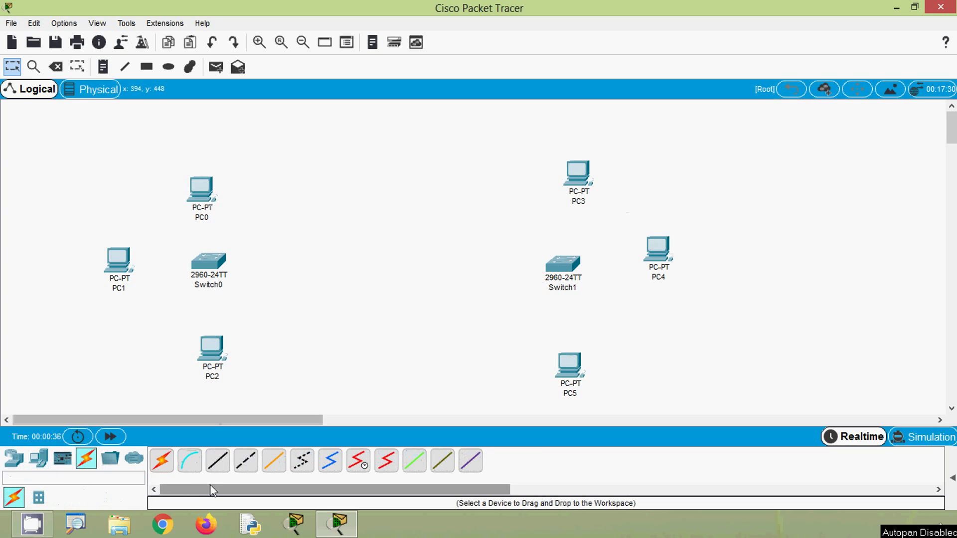
left_click(218, 461)
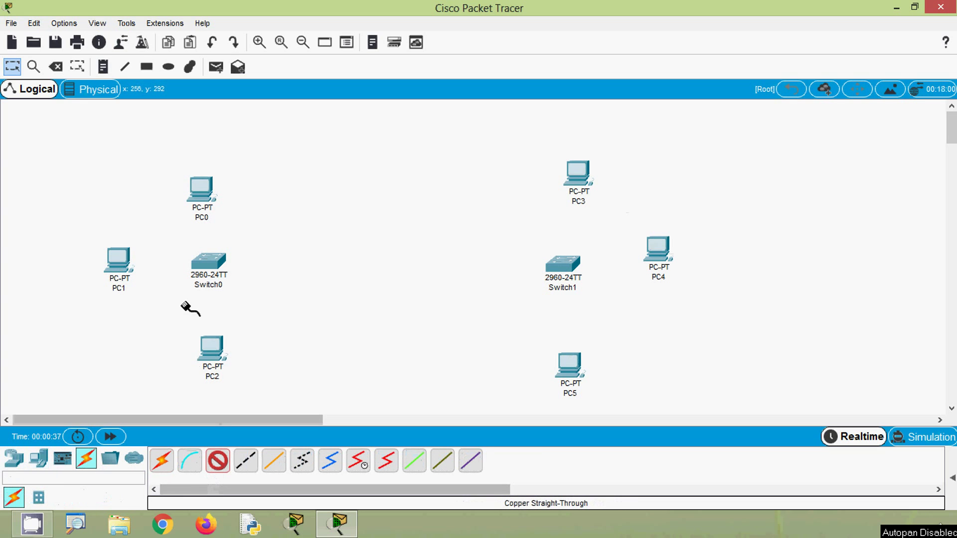
left_click(201, 262)
left_click(234, 23)
left_click(208, 196)
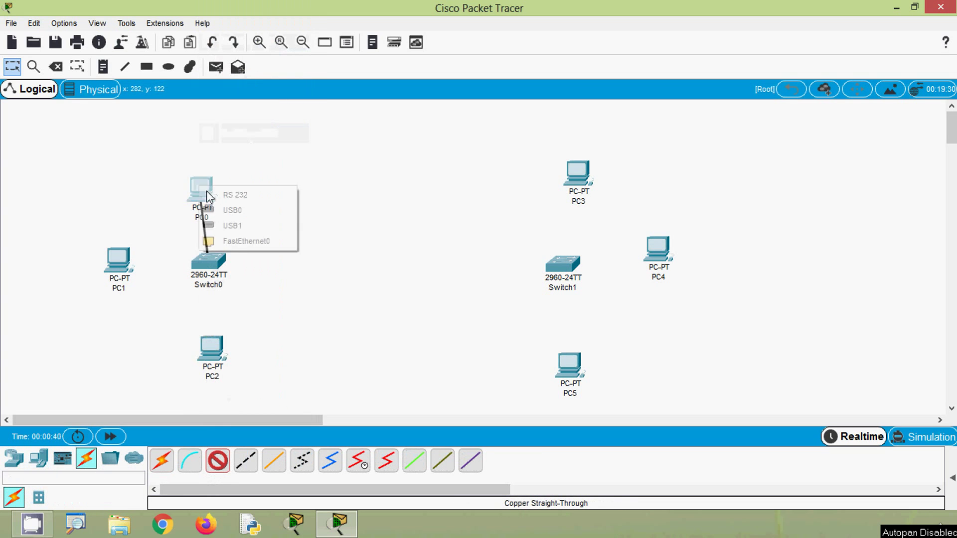
left_click(234, 241)
- Connect PC1 and PC2 to Switch0 with copper straight-through cables, using each PC's FastEthernet0 port
left_click(206, 260)
key("Escape")
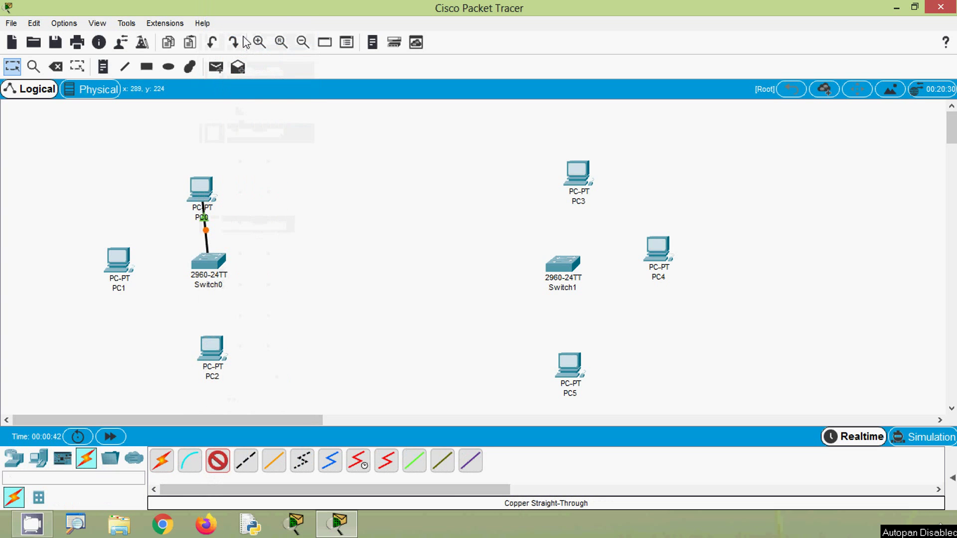
left_click(119, 259)
left_click(161, 313)
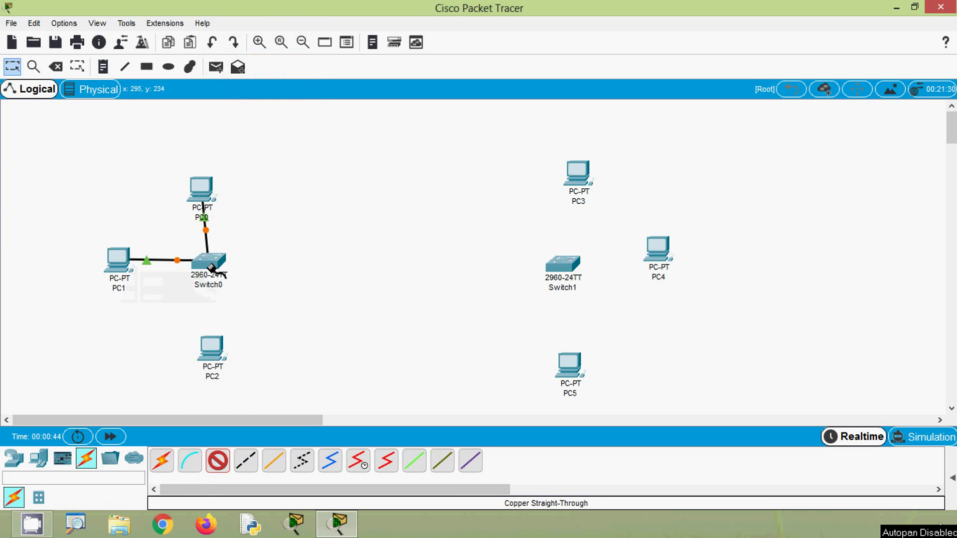
left_click(211, 267)
left_click(240, 27)
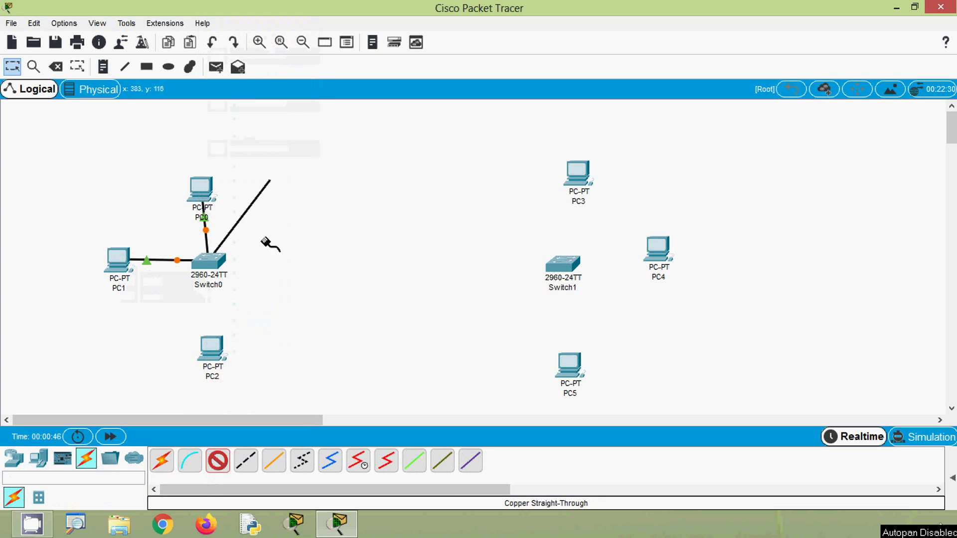
left_click(208, 353)
left_click(239, 404)
- Connect Switch1's FastEthernet0/1, FastEthernet0/2 and FastEthernet0/3 to PC3, PC4 and PC5 respectively with copper straight-through cables
left_click(563, 267)
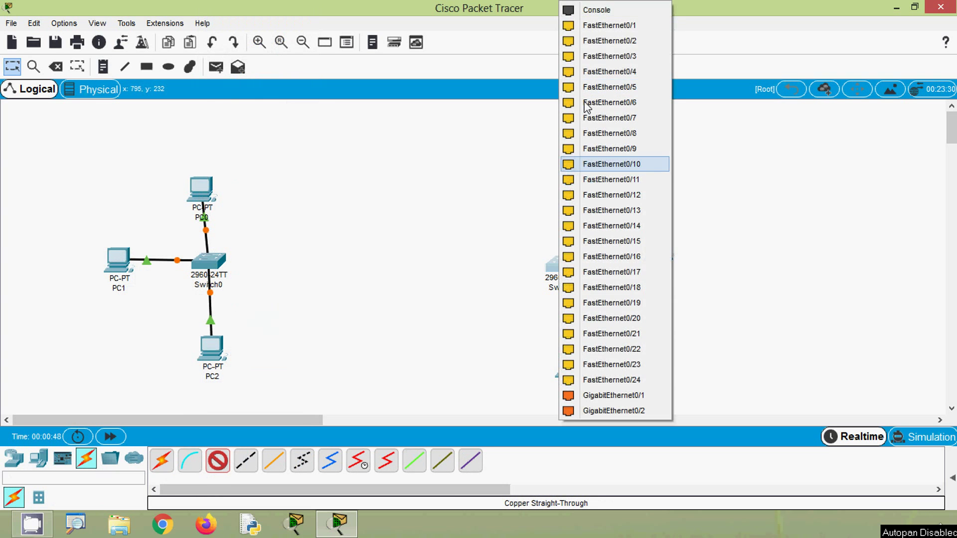
left_click(609, 25)
left_click(578, 172)
left_click(613, 218)
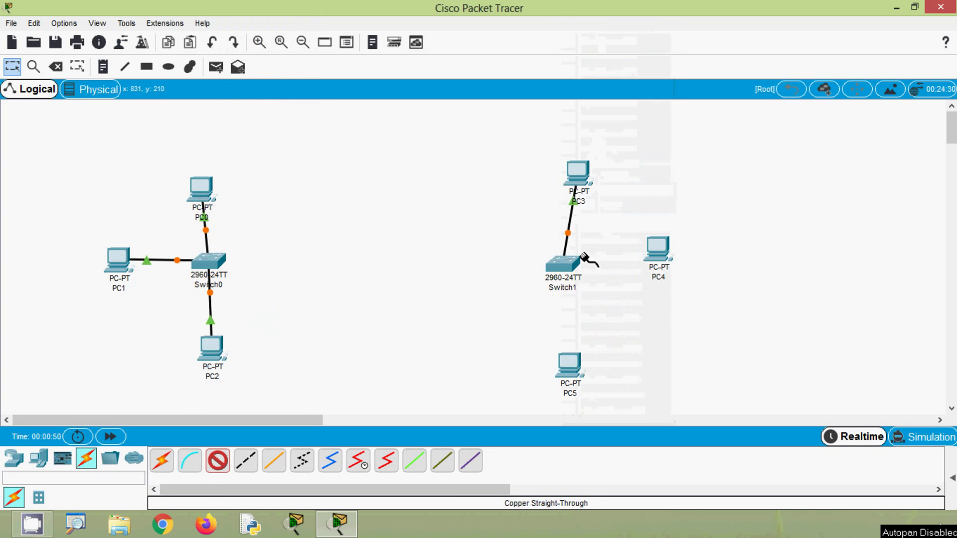
left_click(582, 255)
left_click(609, 39)
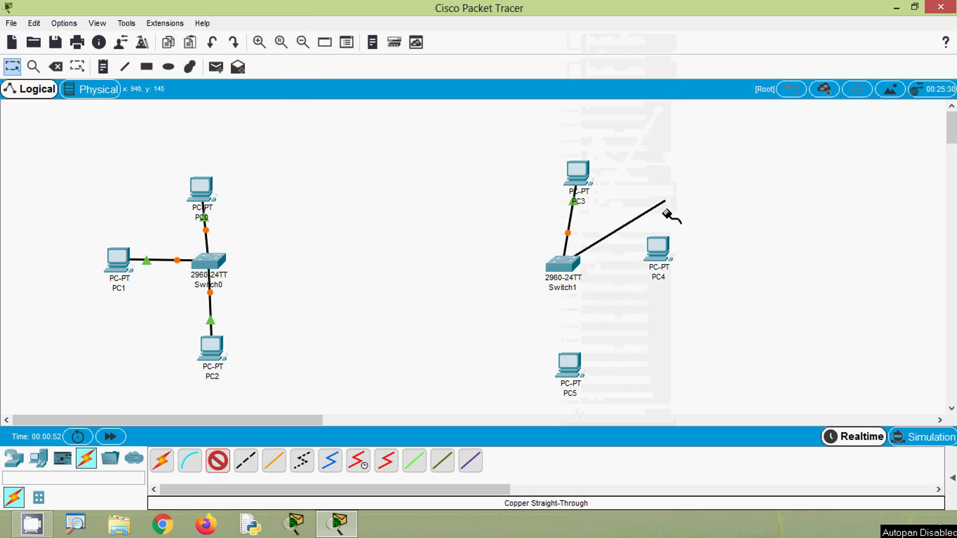
left_click(660, 251)
left_click(705, 299)
left_click(573, 260)
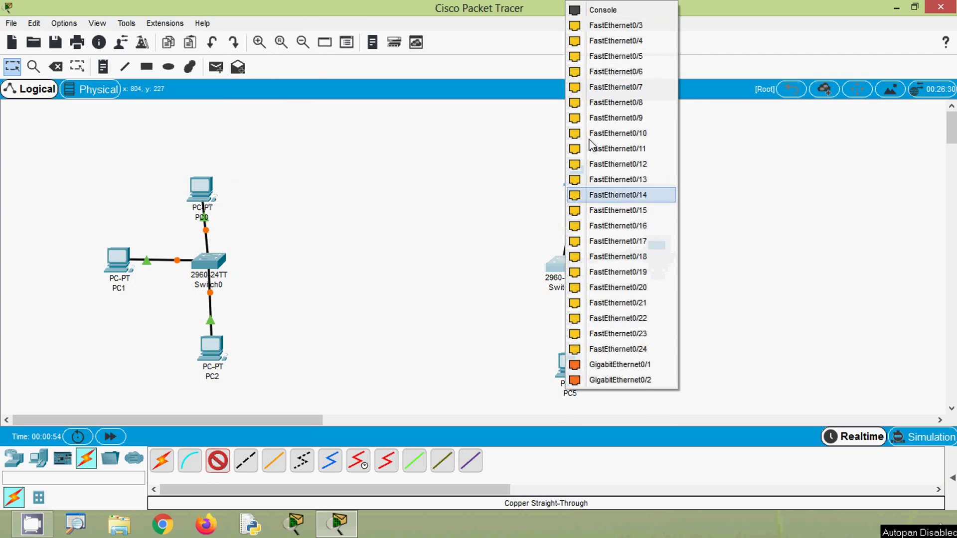
left_click(608, 26)
left_click(568, 363)
left_click(613, 412)
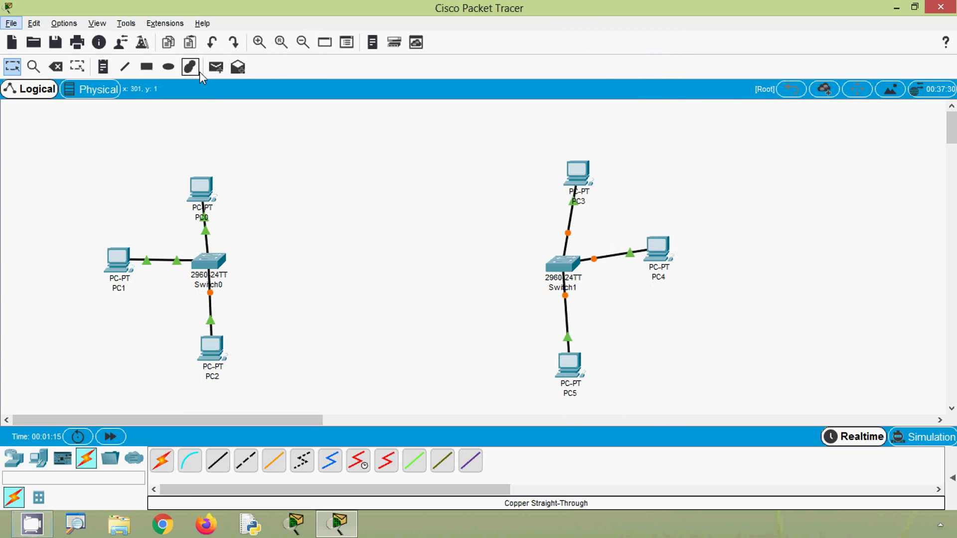
- Choose the rectangle drawing shape and give it a light pink fill color (#ffbecc)
left_click(192, 69)
left_click(378, 96)
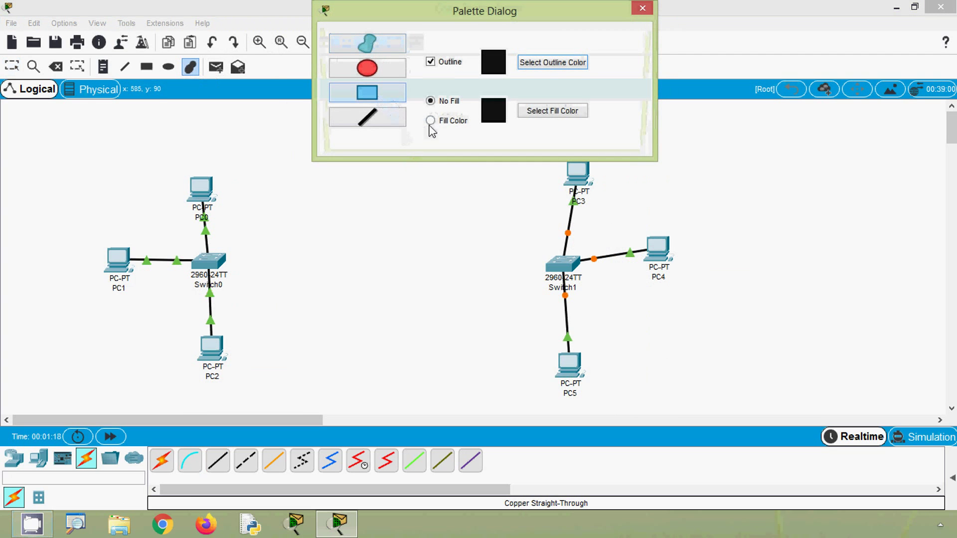
left_click(430, 120)
left_click(532, 114)
left_click(477, 237)
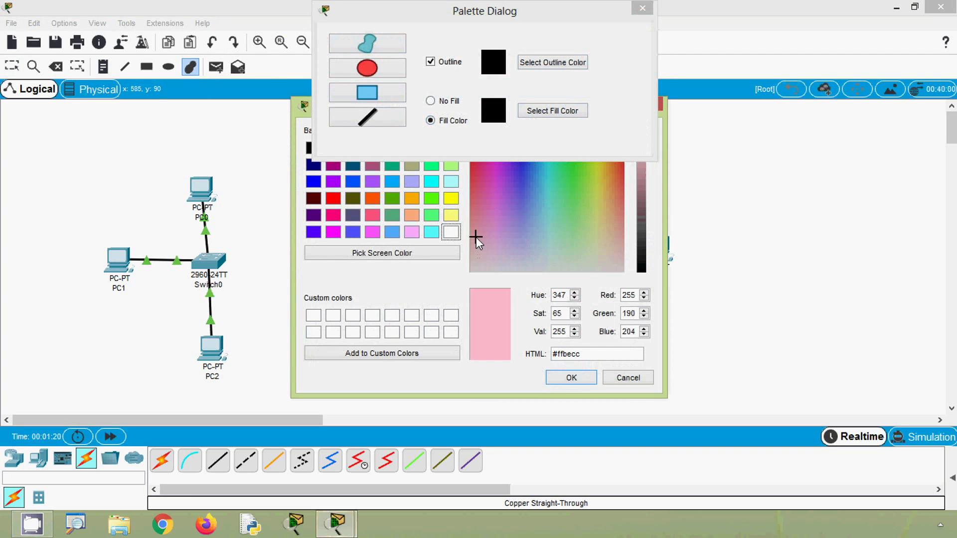
left_click(569, 378)
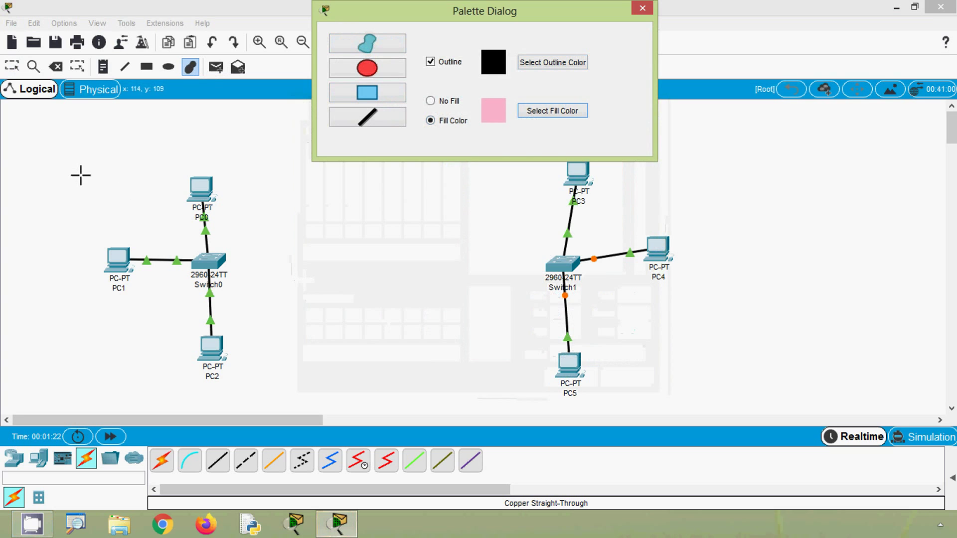
- Draw the pink rectangle around the Switch0 LAN and a light yellow (#fff098) rectangle around the Switch1 LAN
left_click_drag(75, 165, 268, 383)
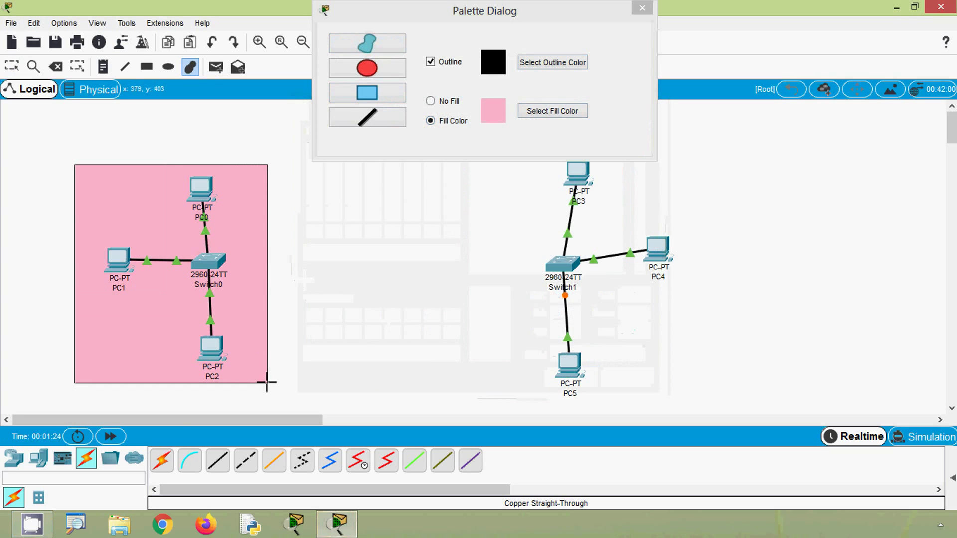
left_click(550, 113)
left_click(602, 216)
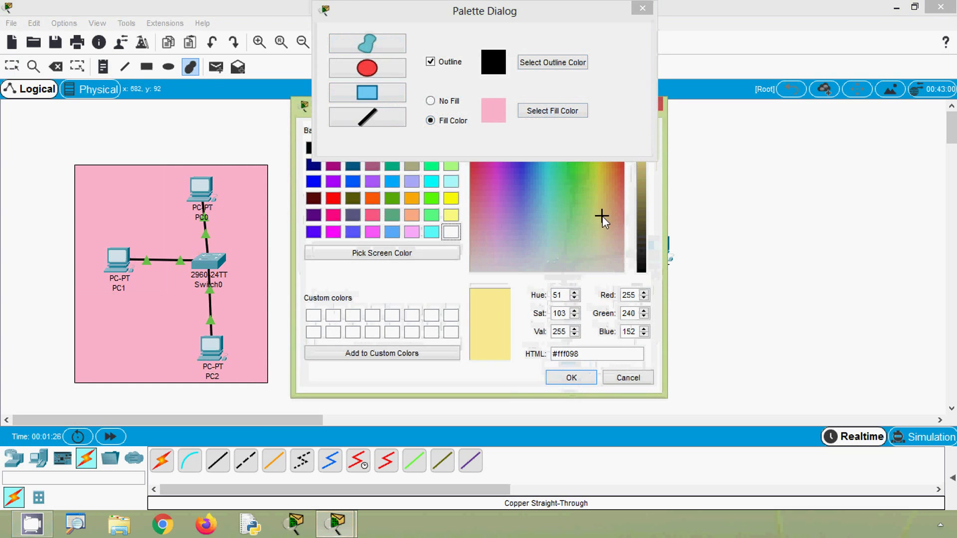
left_click(571, 377)
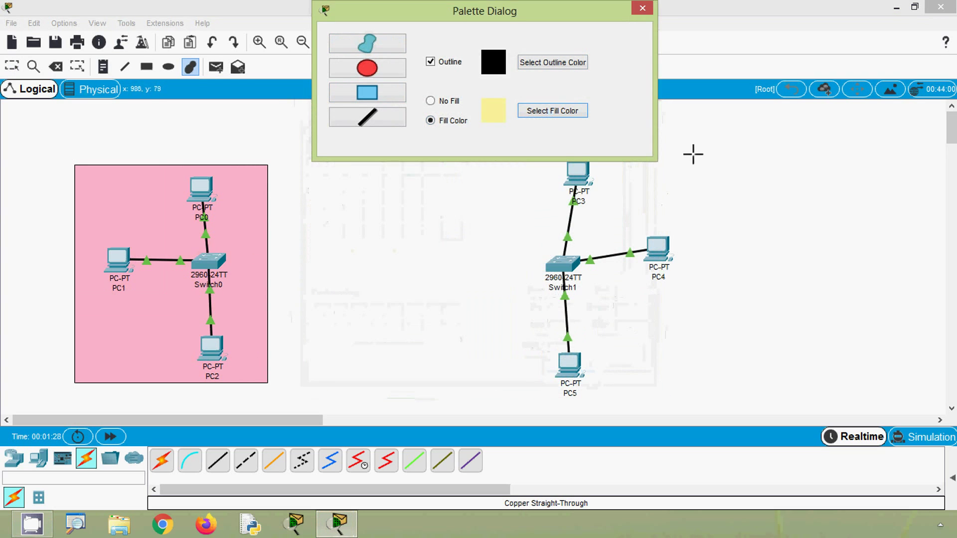
left_click_drag(694, 153, 487, 395)
left_click(642, 8)
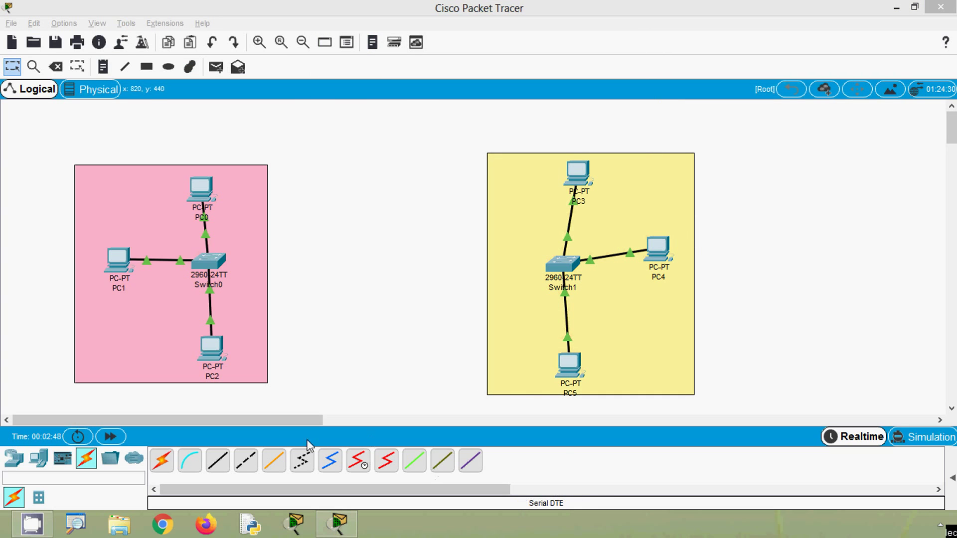
- Place two 2911 routers side by side between the pink and yellow LAN areas
left_click(14, 458)
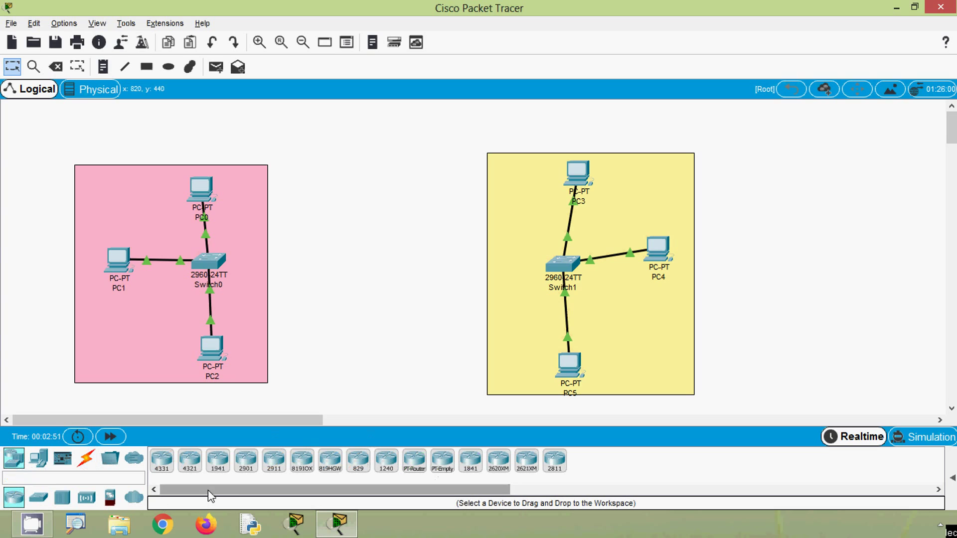
left_click(274, 464)
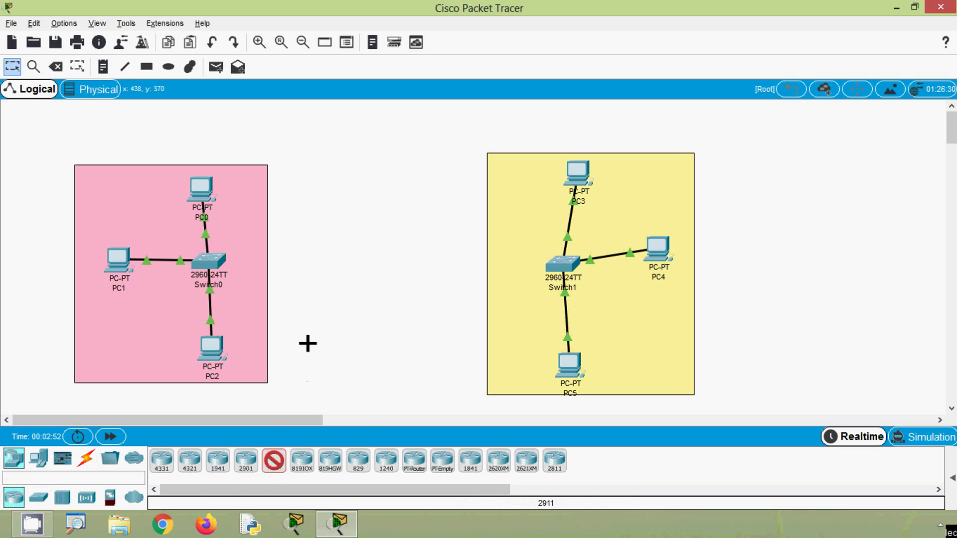
left_click(303, 272)
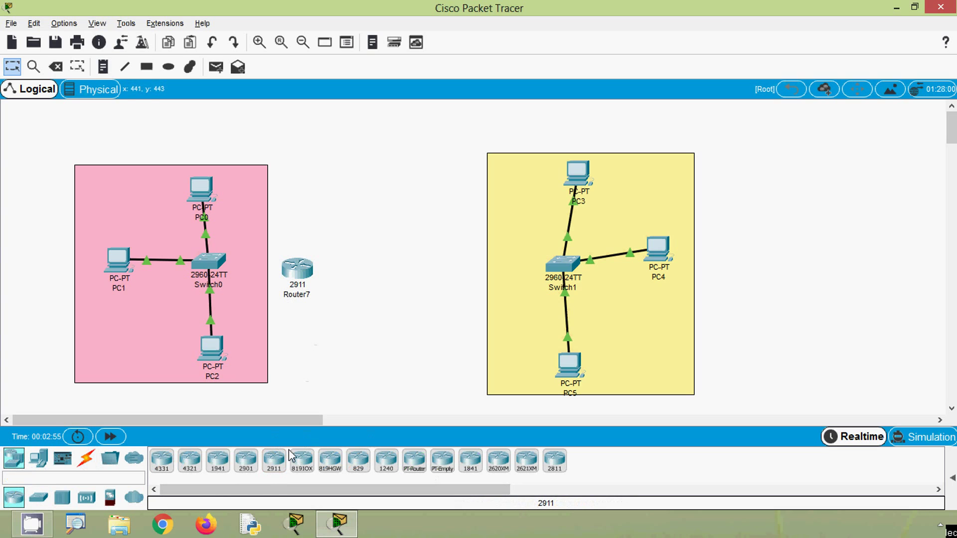
left_click(272, 469)
left_click(416, 269)
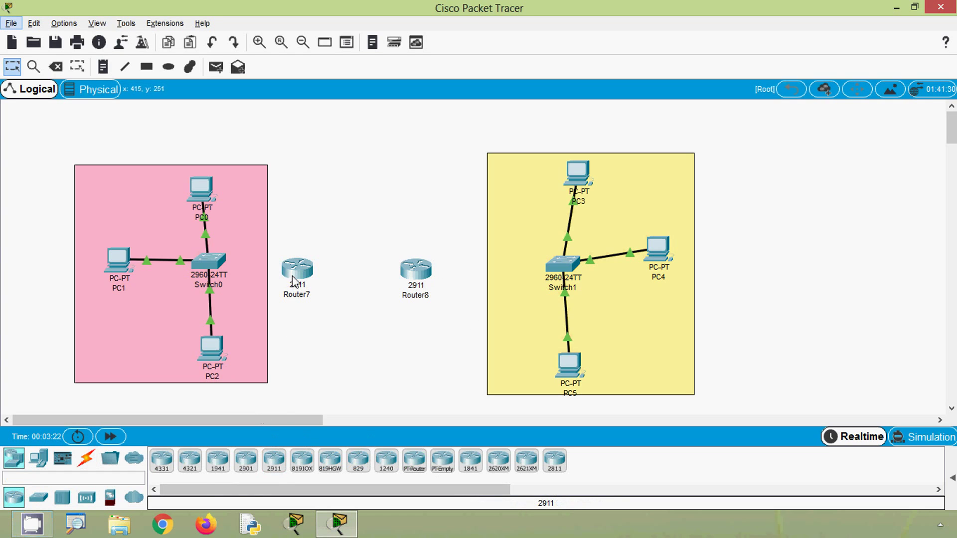
- Connect Router7's GigabitEthernet0/0 to Switch0's GigabitEthernet0/1 with a copper straight-through cable
left_click(80, 459)
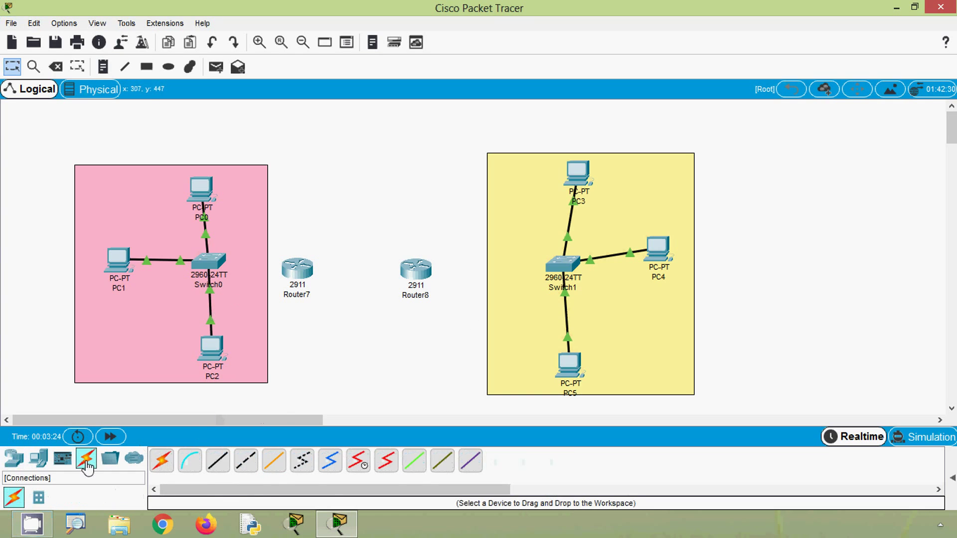
left_click(219, 463)
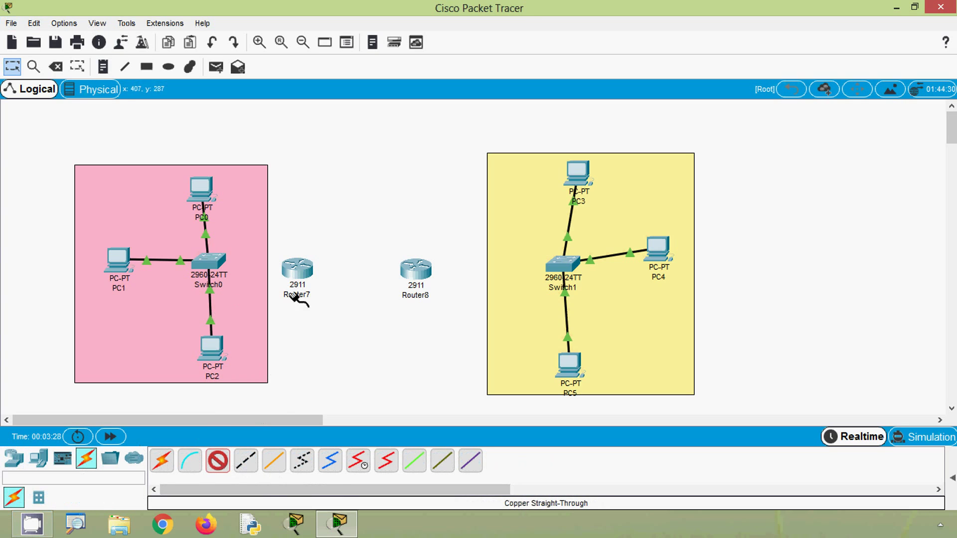
left_click(295, 266)
left_click(326, 304)
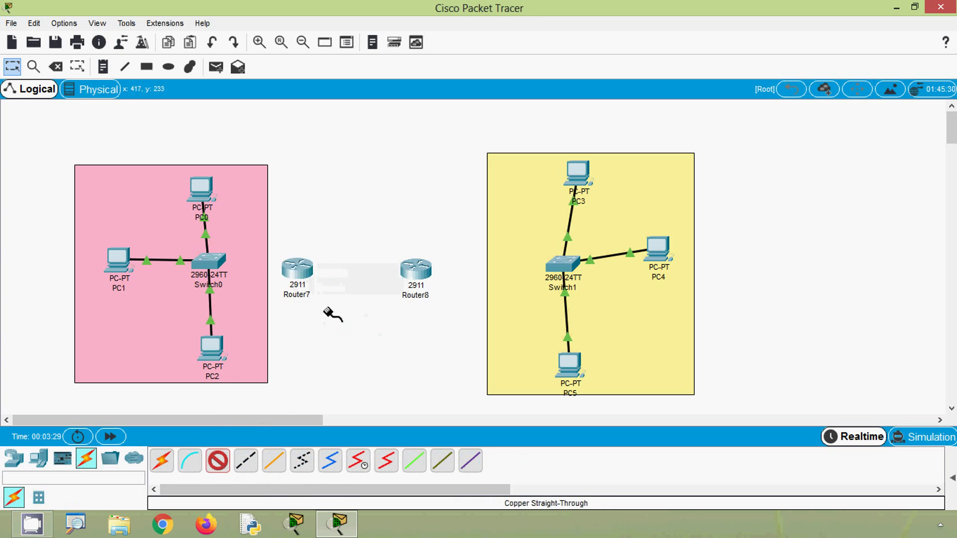
left_click(212, 261)
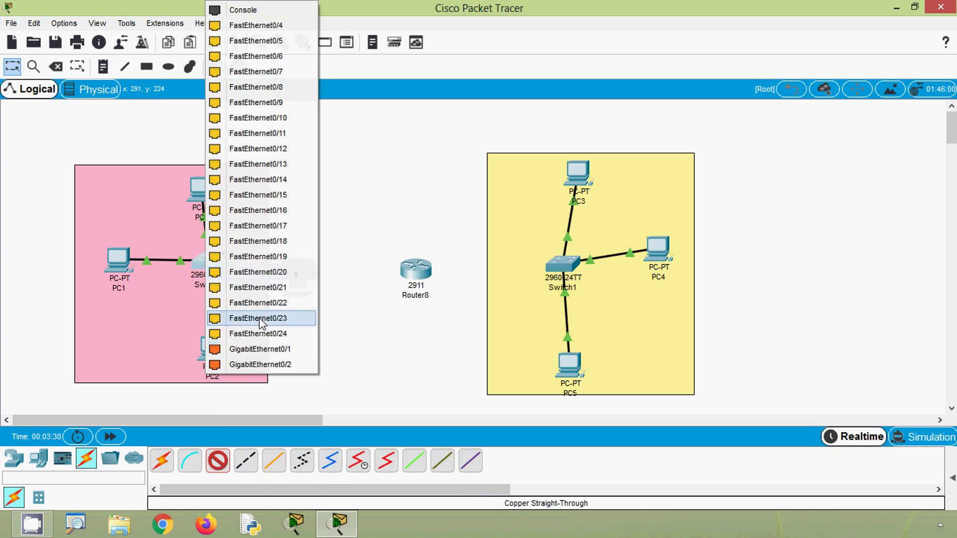
left_click(251, 348)
- Connect Router8's GigabitEthernet0/0 to Switch1's GigabitEthernet0/1 with a copper straight-through cable
left_click(427, 274)
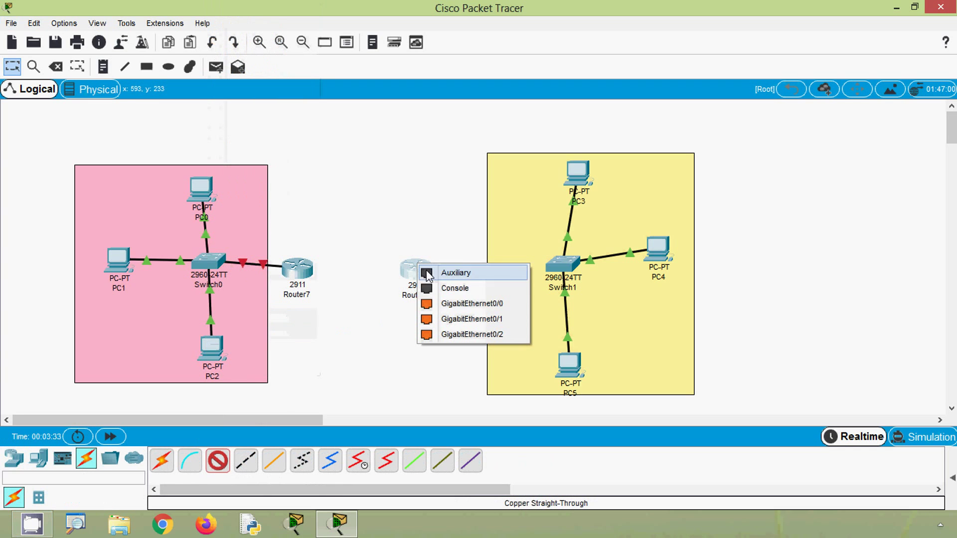
left_click(493, 304)
left_click(565, 267)
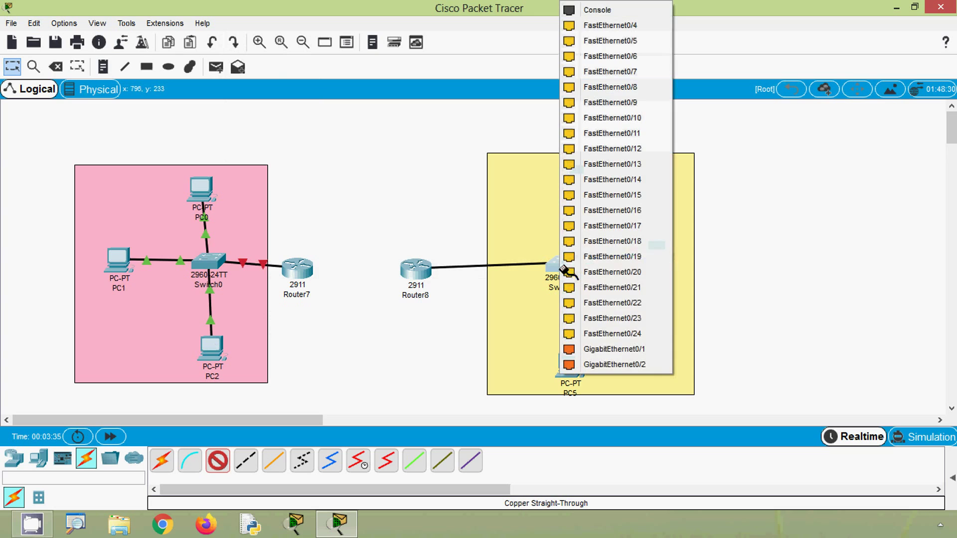
left_click(618, 349)
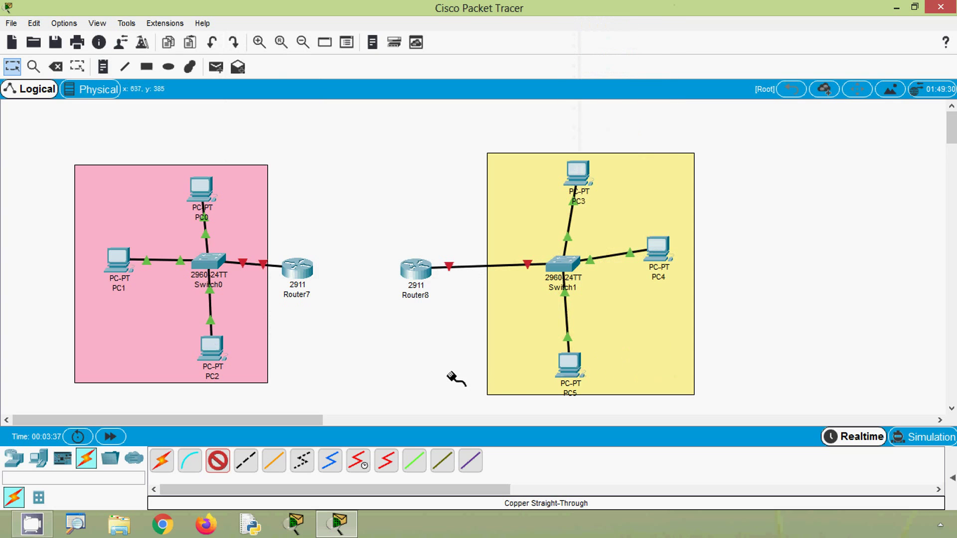
key("alt")
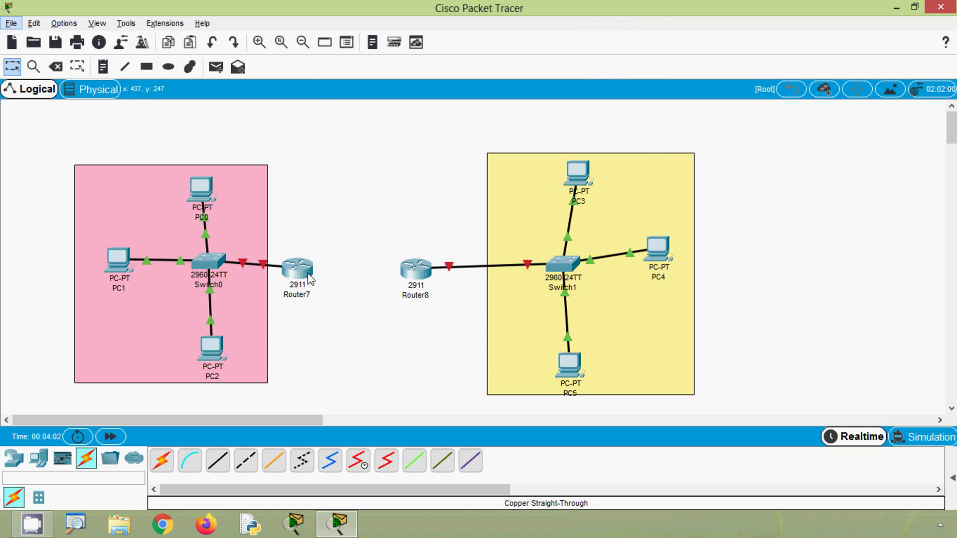
left_click(358, 461)
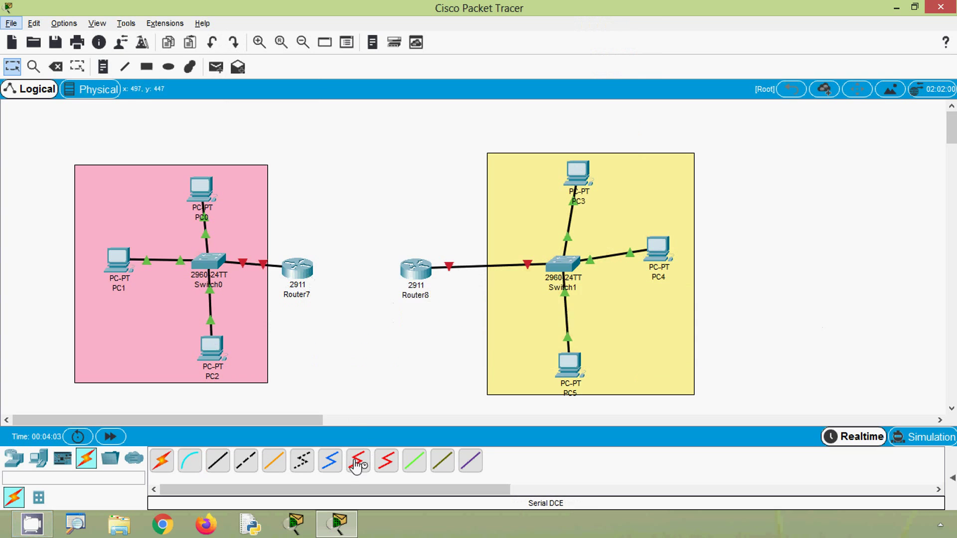
left_click(298, 275)
left_click(325, 256)
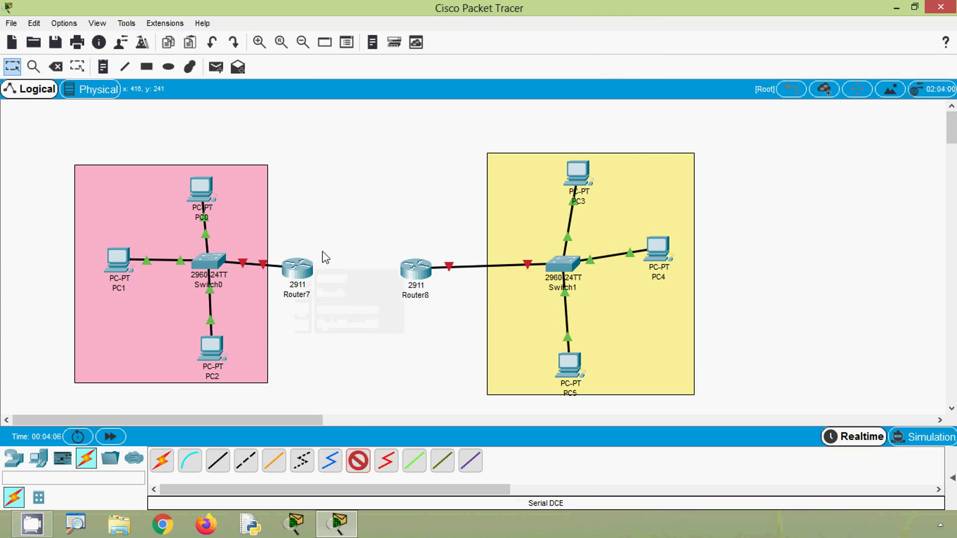
- Install an HWIC-2T serial module in Router7's expansion slot nearest the built-in ports
left_click(310, 266)
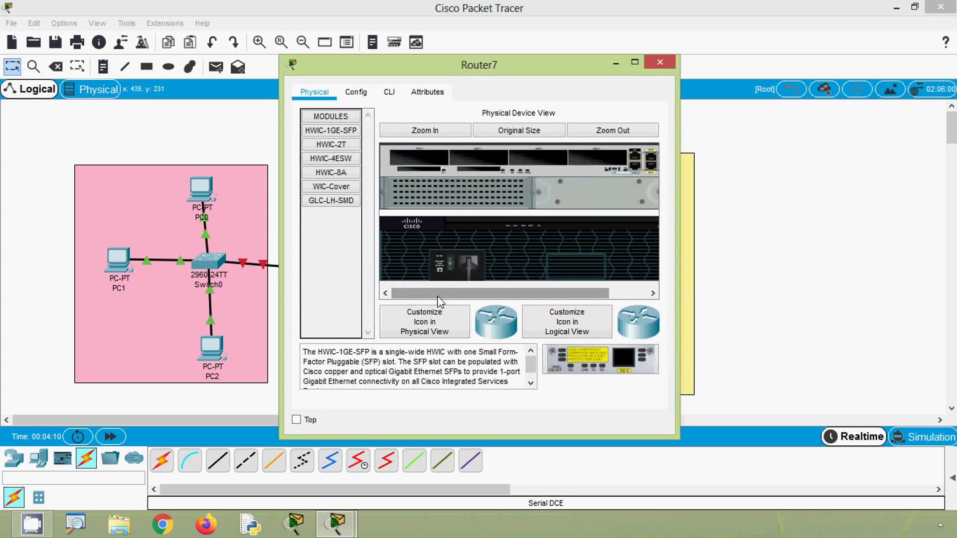
left_click(331, 145)
left_click_drag(601, 359, 552, 244)
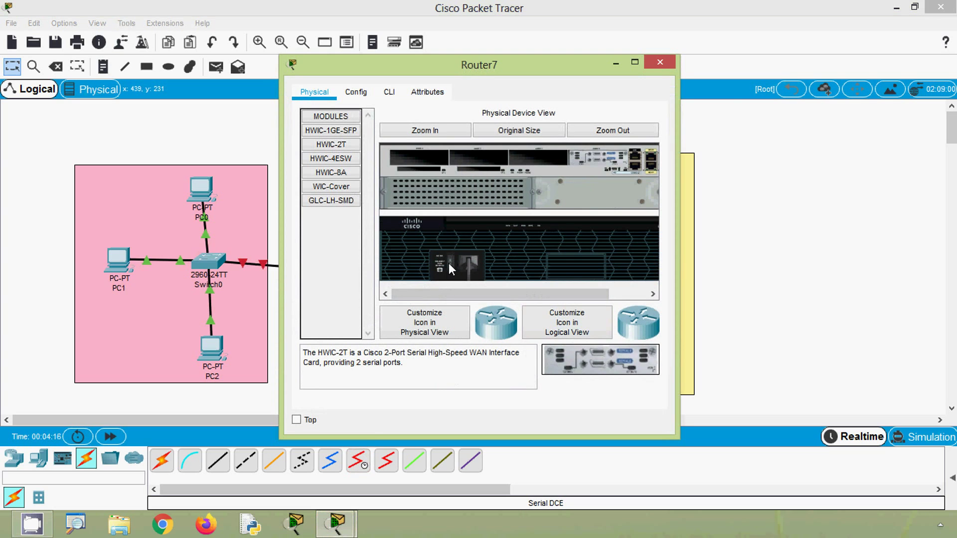
left_click(660, 62)
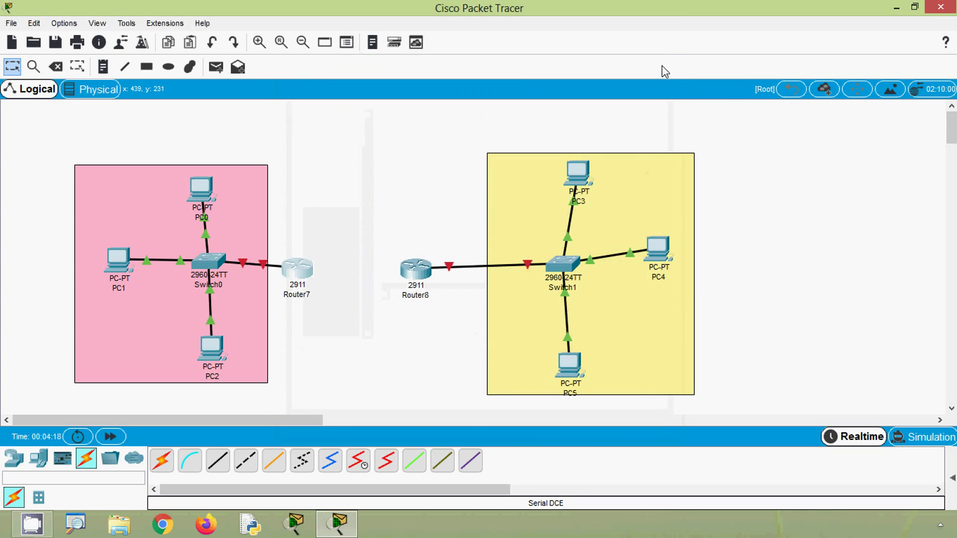
- Install an HWIC-2T serial module in Router8's expansion slot nearest the built-in ports
key("alt")
left_click(417, 274)
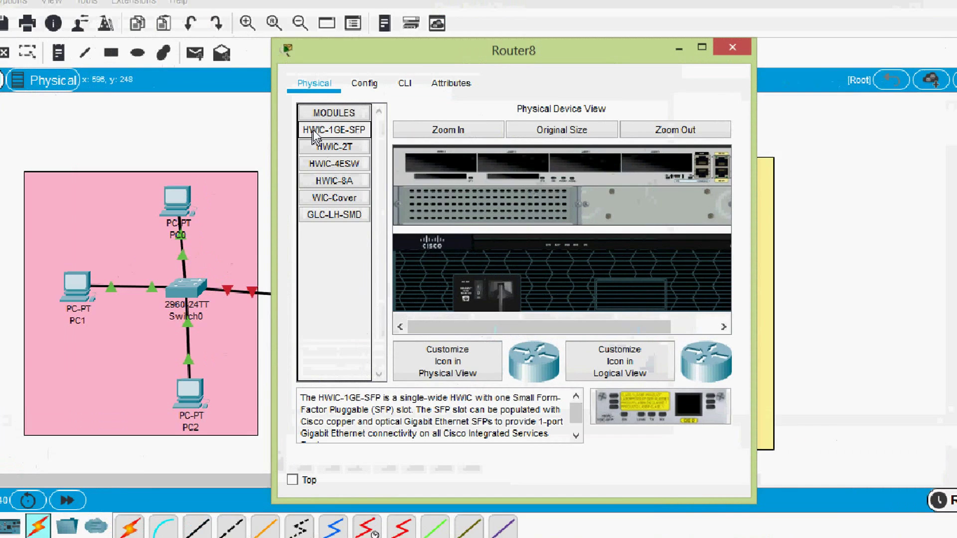
left_click(316, 145)
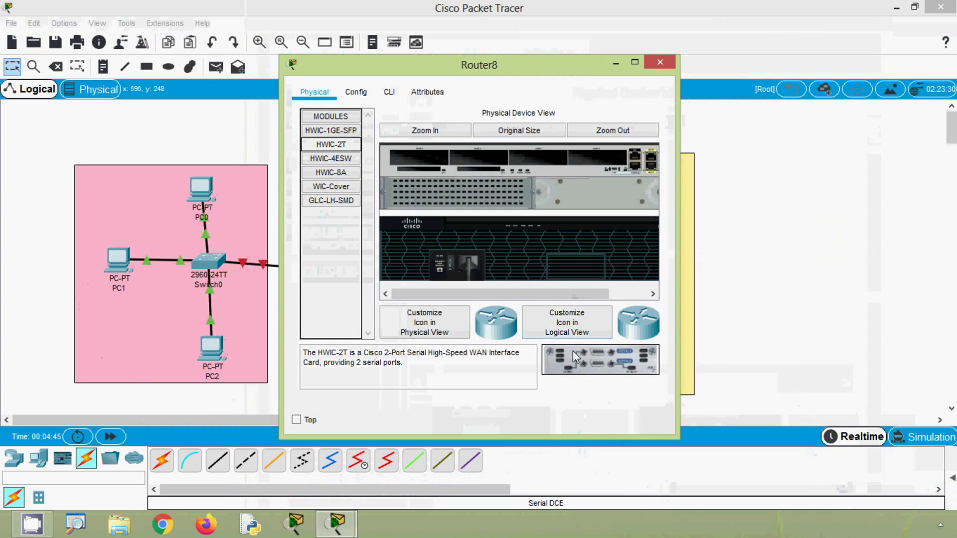
left_click_drag(584, 370, 596, 161)
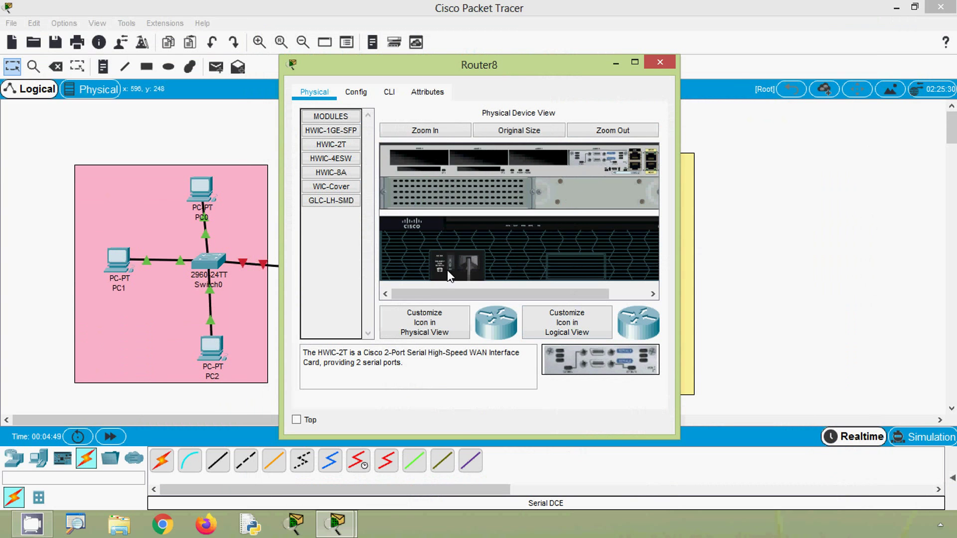
left_click(660, 63)
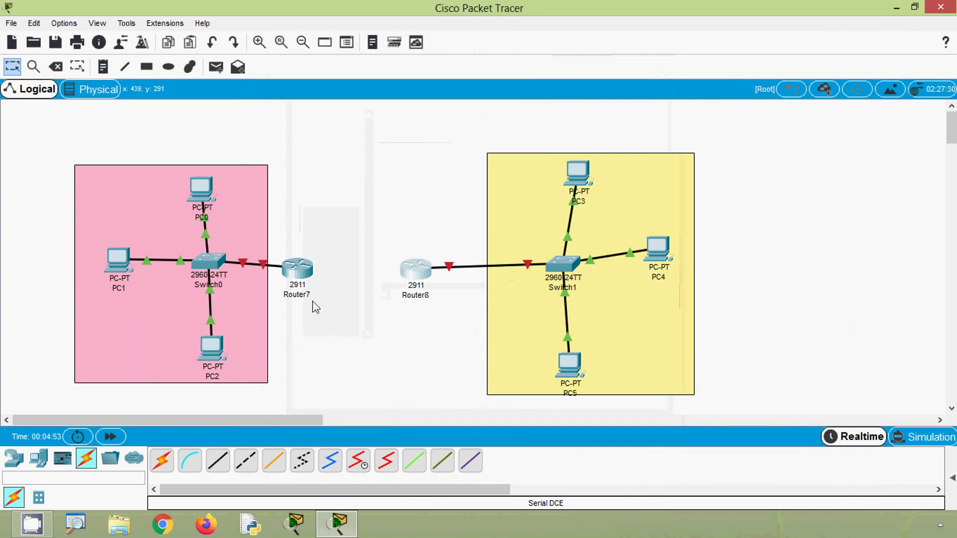
- Connect Router7's Serial0/0/0 to Router8's Serial0/0/0 with a Serial DTE cable
left_click(387, 463)
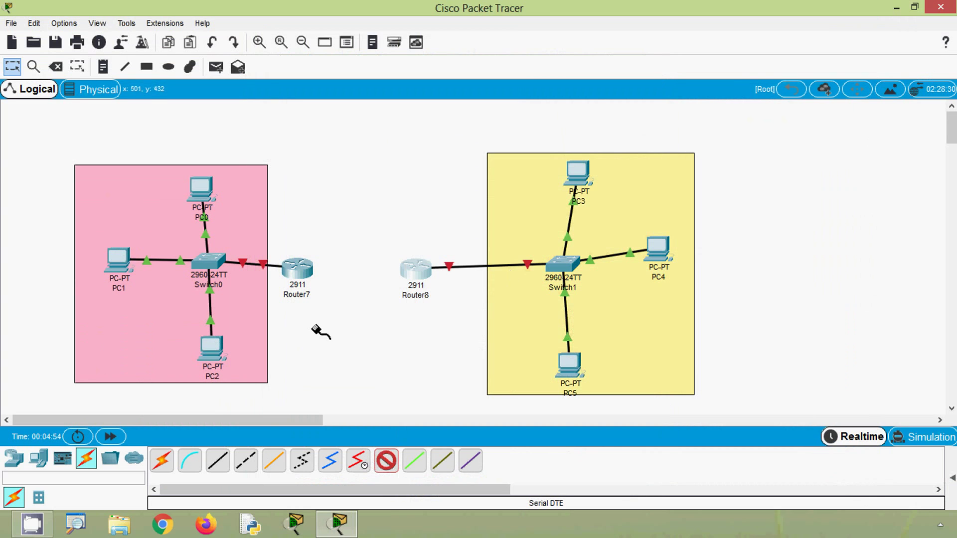
left_click(295, 268)
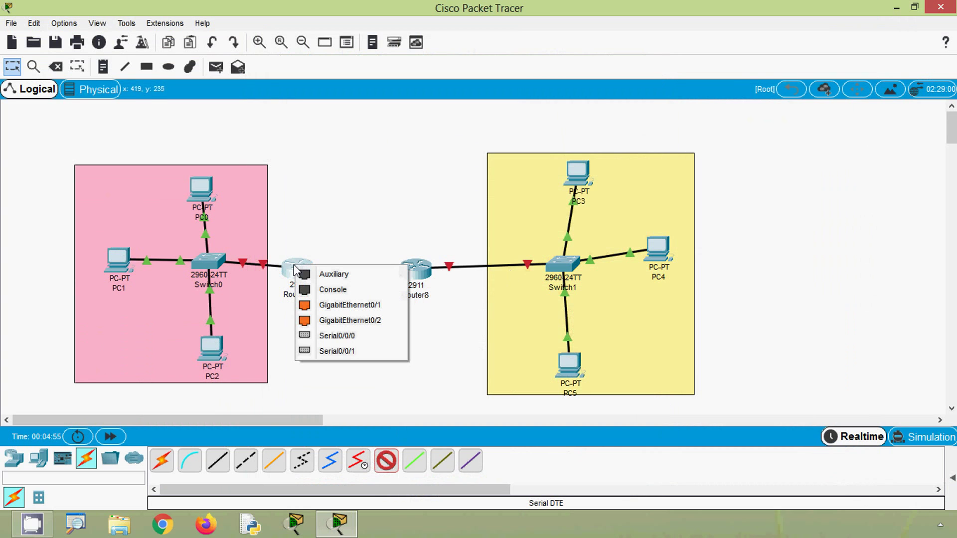
left_click(340, 335)
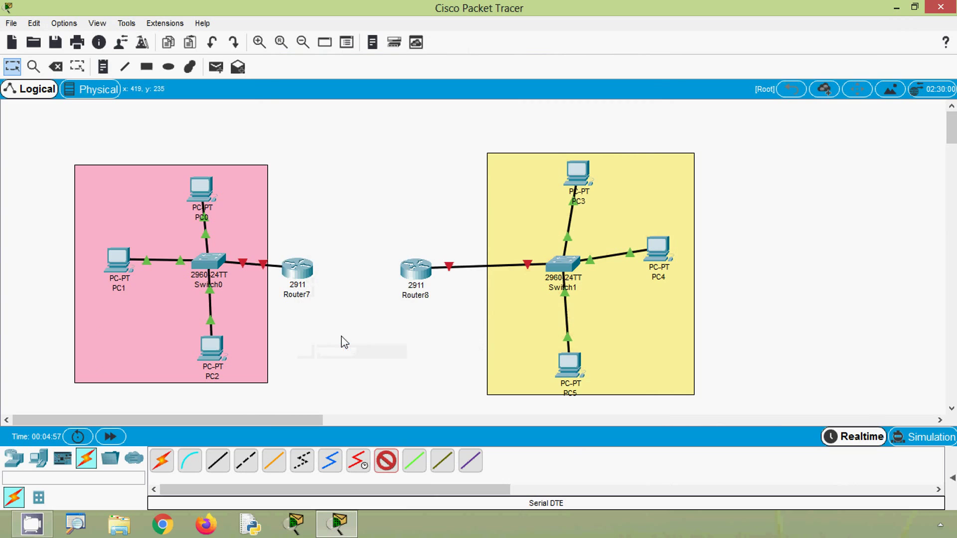
left_click(415, 269)
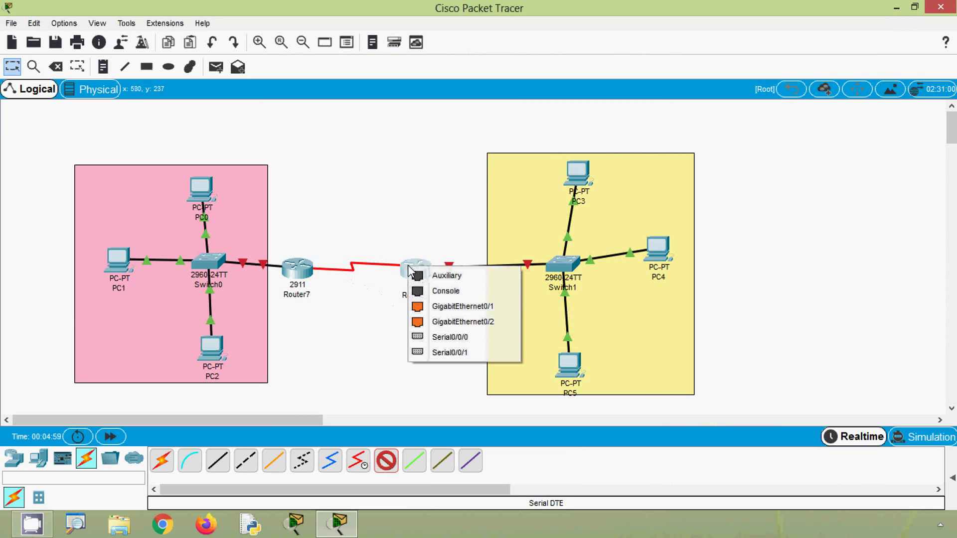
left_click(442, 338)
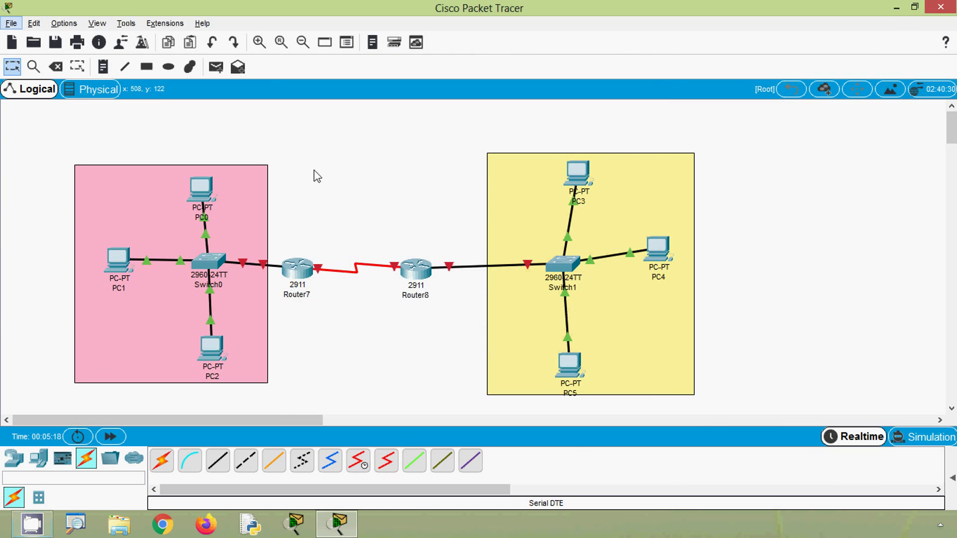
- Draw a rectangle with light blue fill (#899bff) around the serial link between Router7 and Router8
key("f")
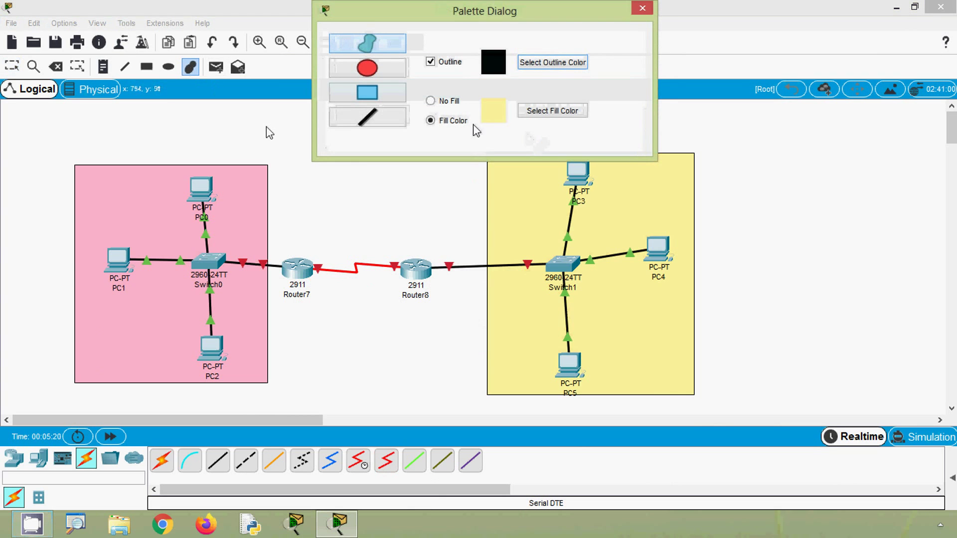
left_click(536, 114)
left_click(527, 219)
left_click(572, 378)
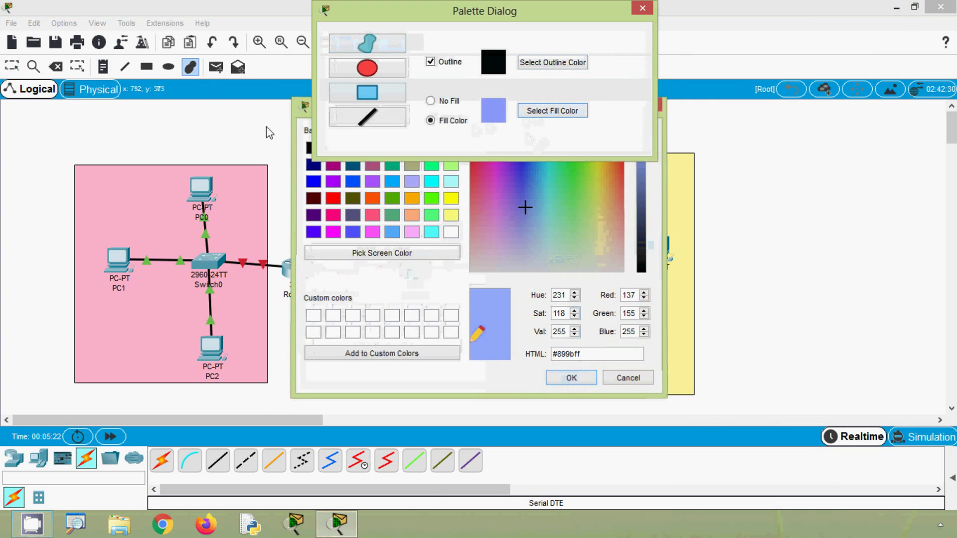
left_click(402, 98)
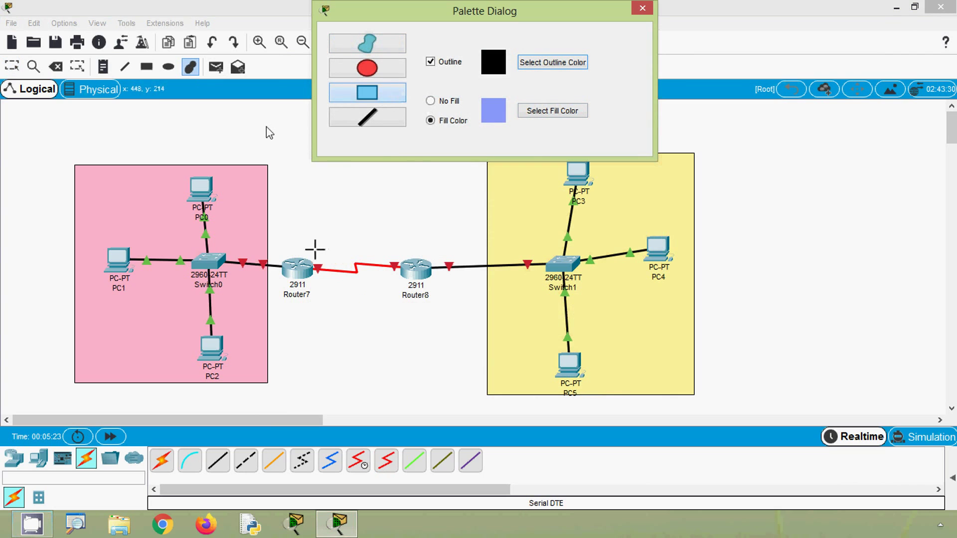
left_click_drag(311, 250, 398, 292)
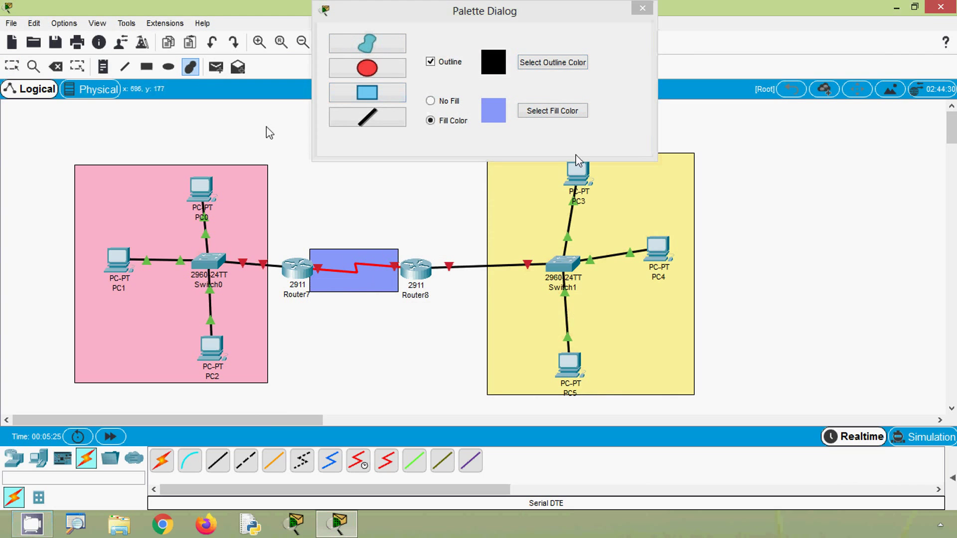
left_click(644, 9)
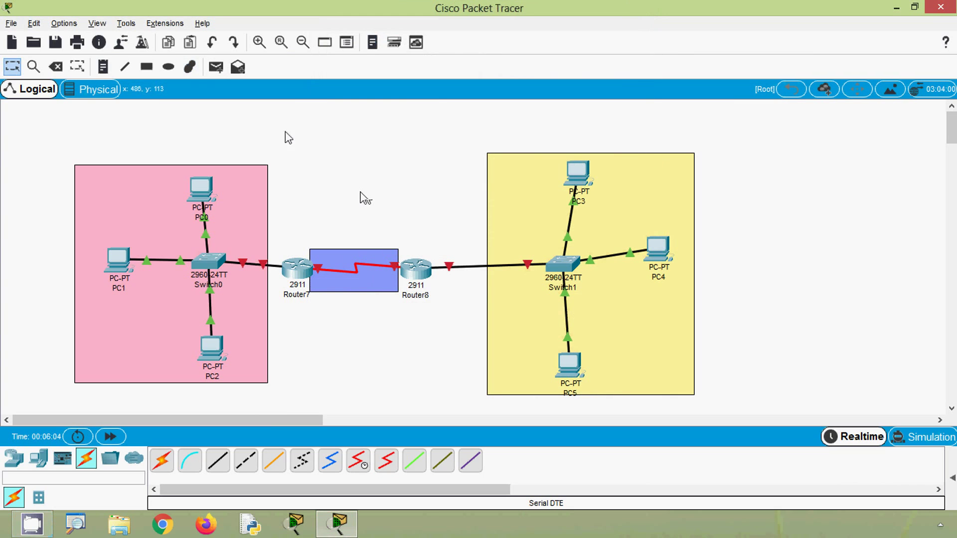
key("Escape")
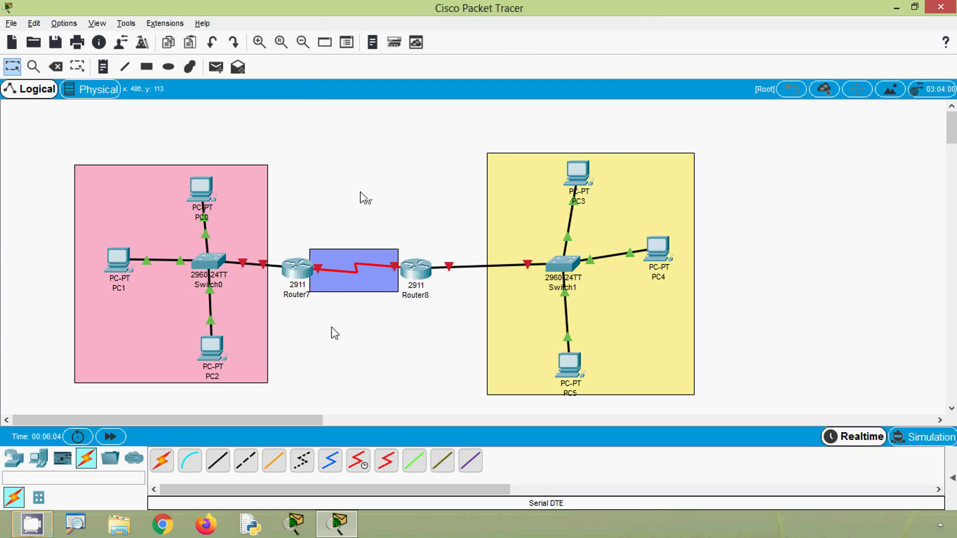